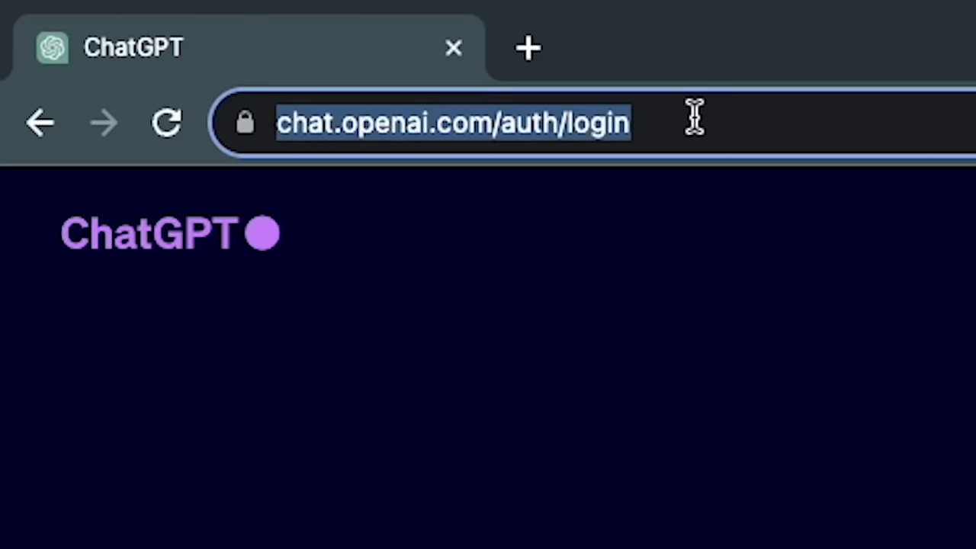
# - Log in to the ChatGPT Plus account to reach the new-chat screen
pyautogui.click(695, 118)
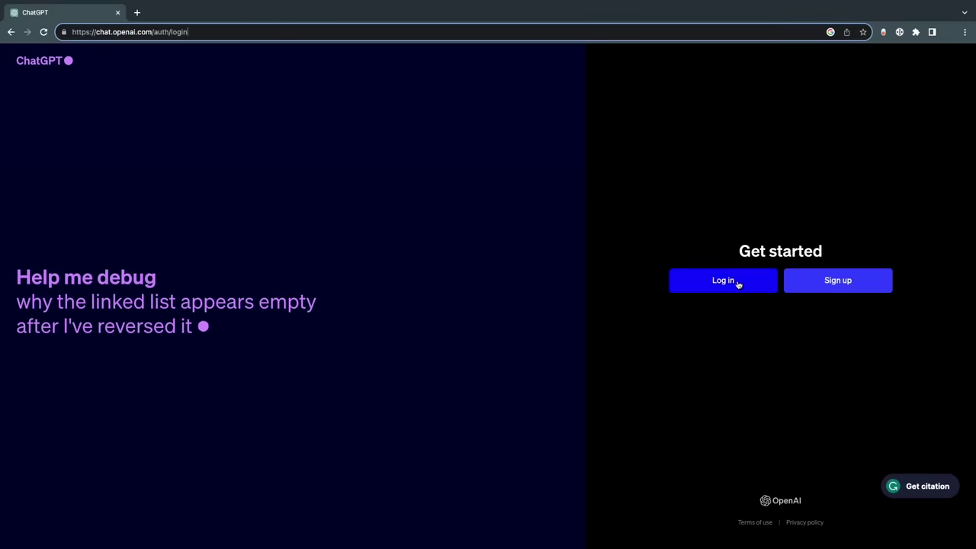
pyautogui.click(736, 281)
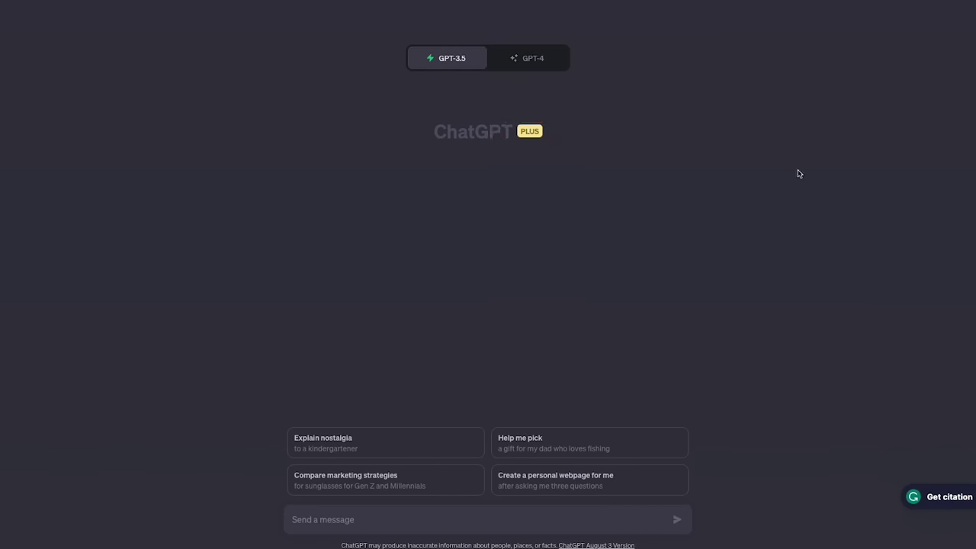
# - Switch to GPT-4 and draft a prompt for 50 fact sets in a topic/part 1/part 2 table, with examples
pyautogui.click(533, 57)
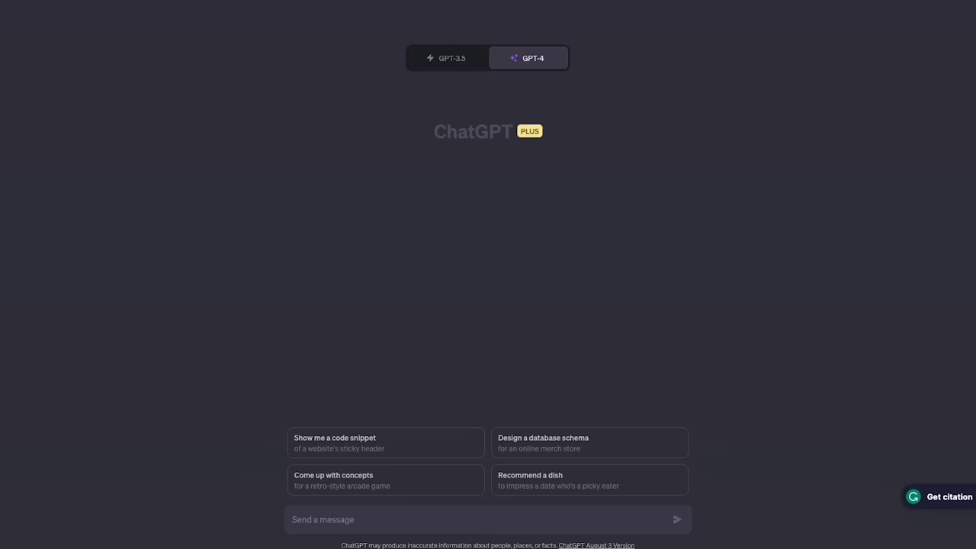
pyautogui.write('Create me 50 s')
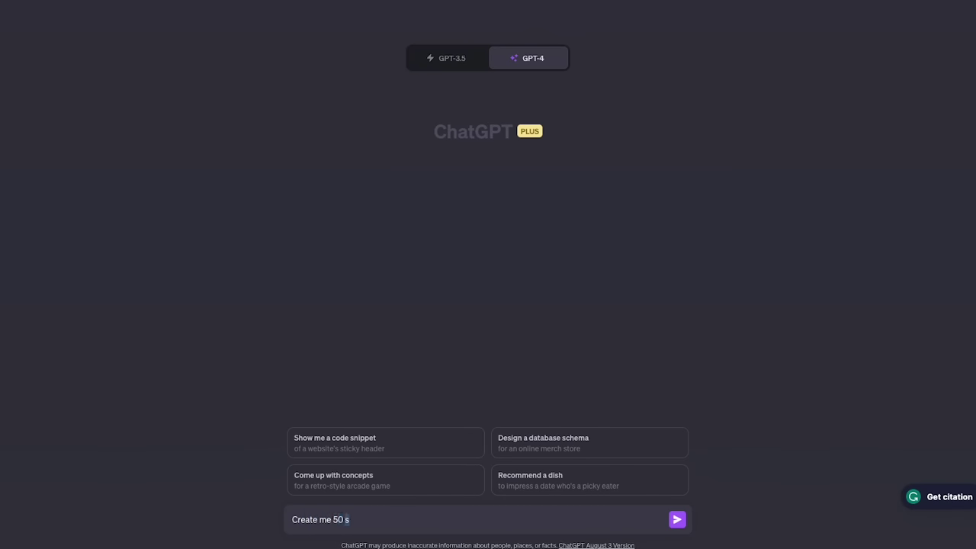
pyautogui.write('ets of facts in the same')
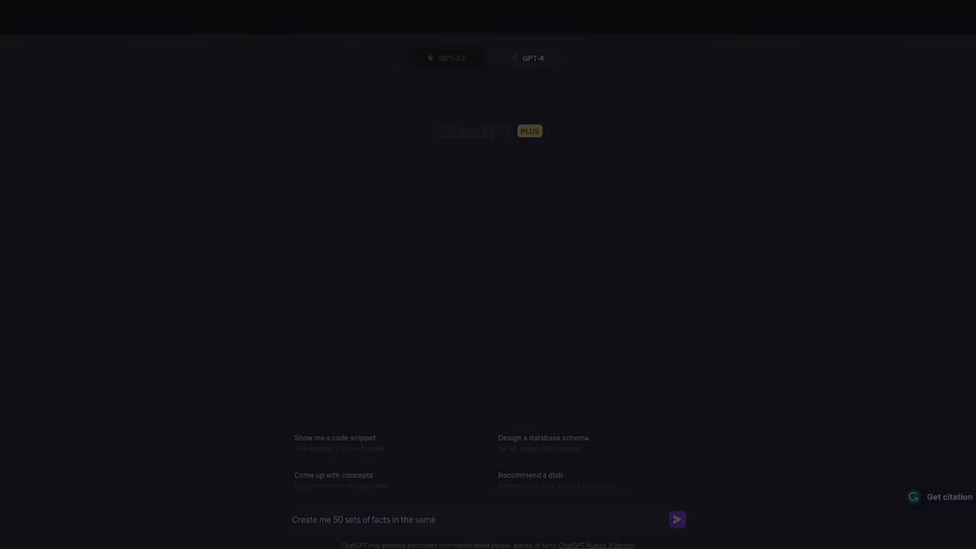
pyautogui.write(' style as the below exam')
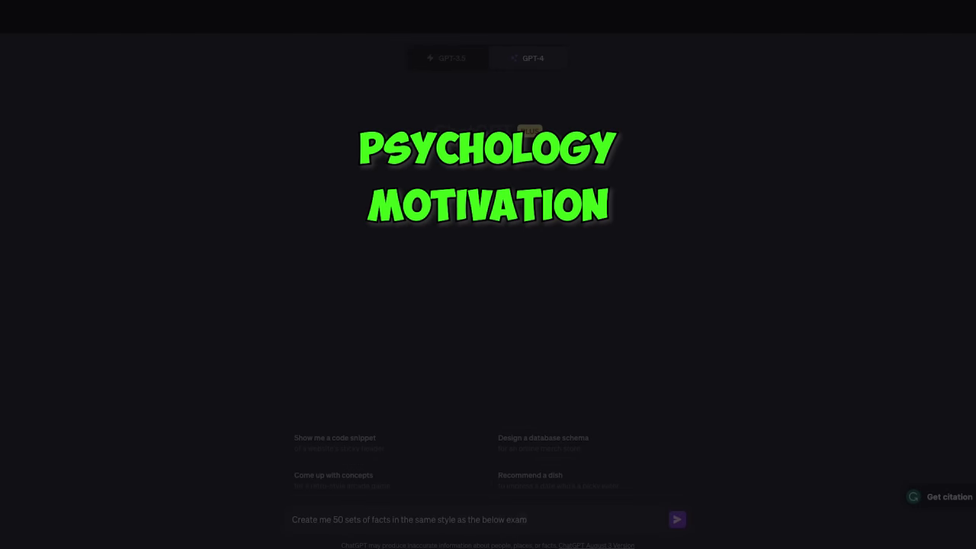
pyautogui.write('ples, and fa')
pyautogui.write('rmat them in')
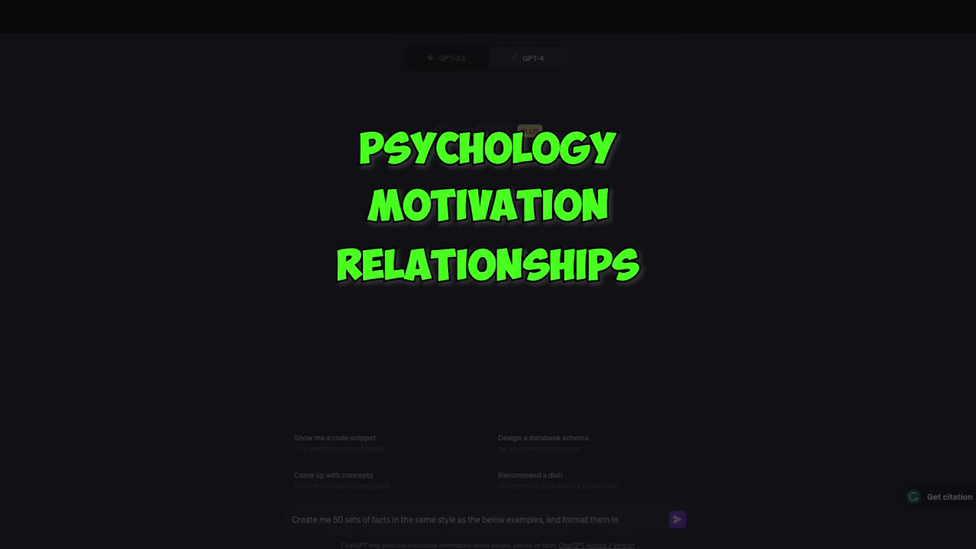
pyautogui.write(' a table where one colum')
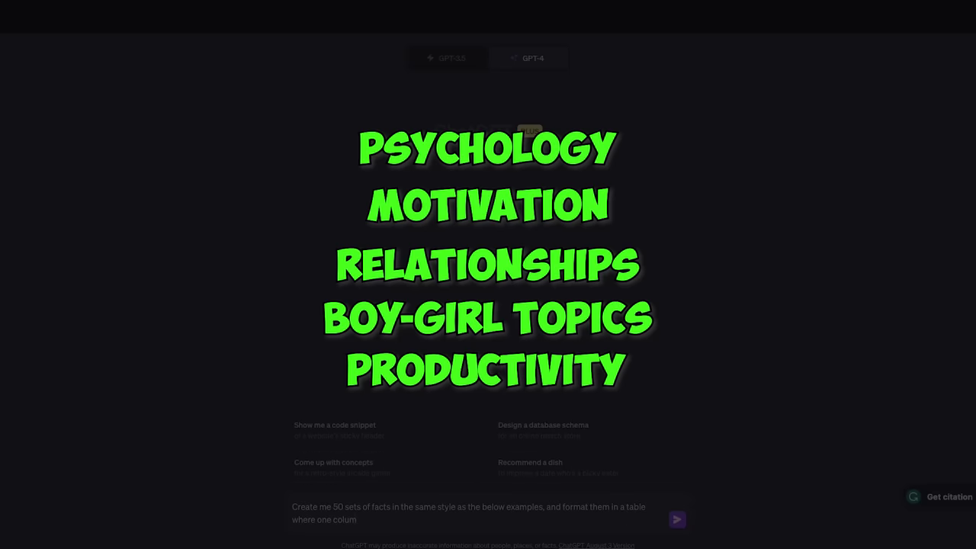
pyautogui.write('n is the topic, one column is the part 1 and one')
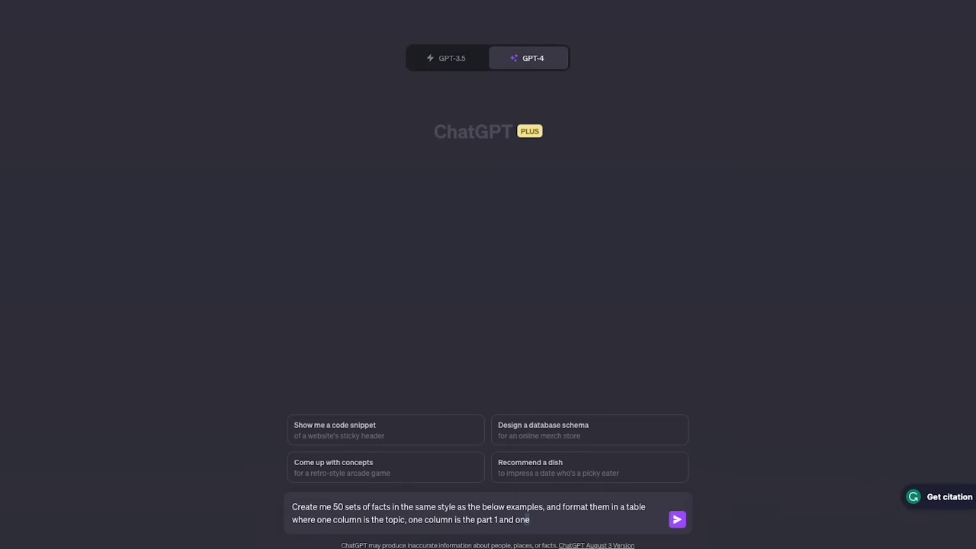
pyautogui.write(' column is the part 2. D')
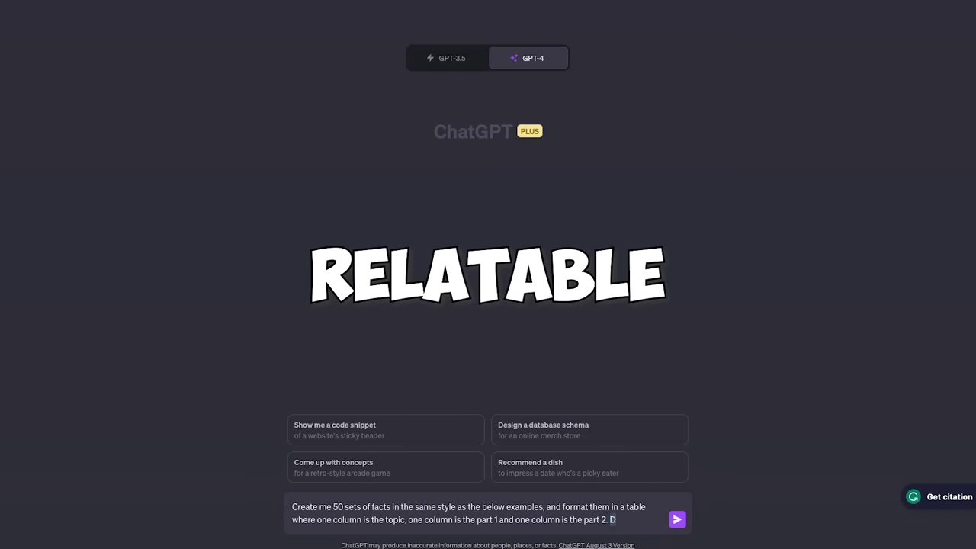
pyautogui.write('o not repeat any facts. These should be psycholo')
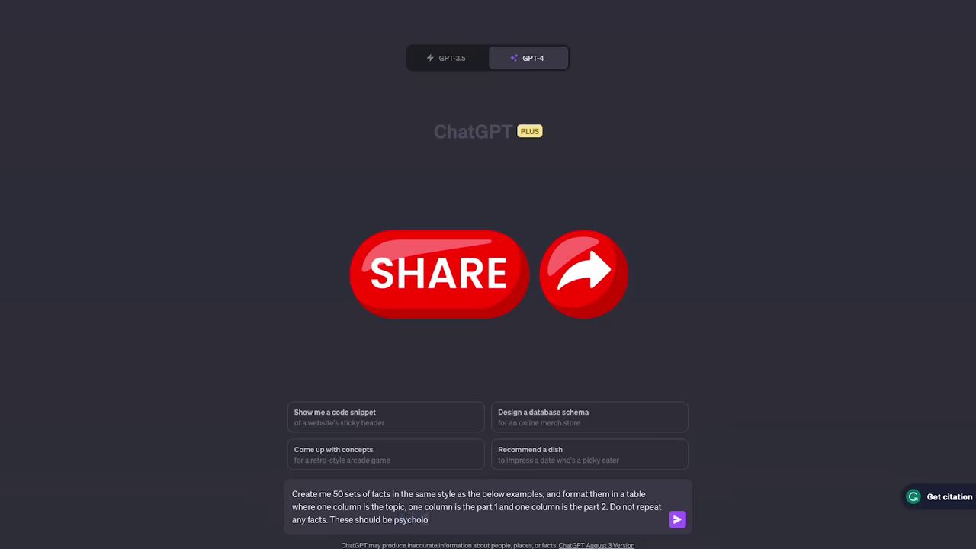
pyautogui.write('gy facts, crush facts, male')
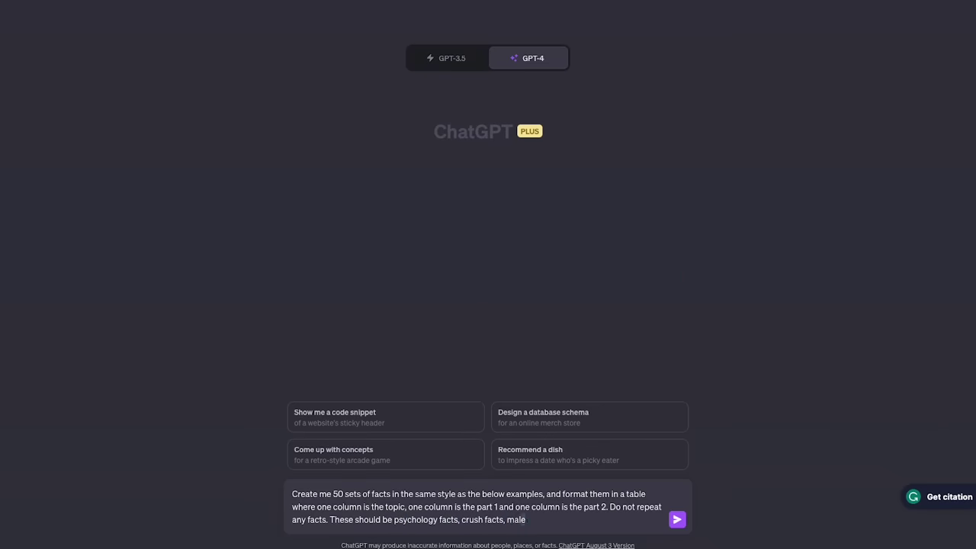
pyautogui.write(' facts, girls facts, relations')
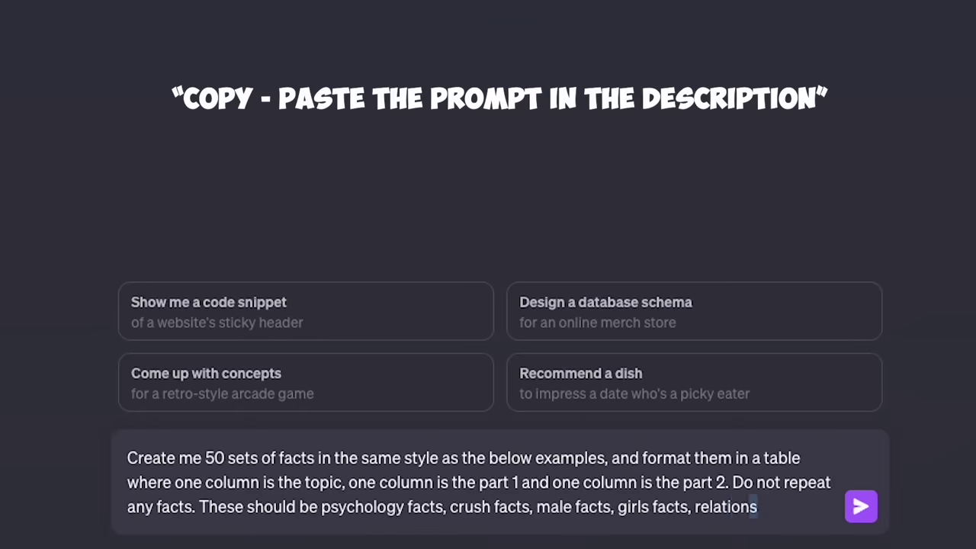
pyautogui.write('hip facts and mo')
pyautogui.write("re. They'll be")
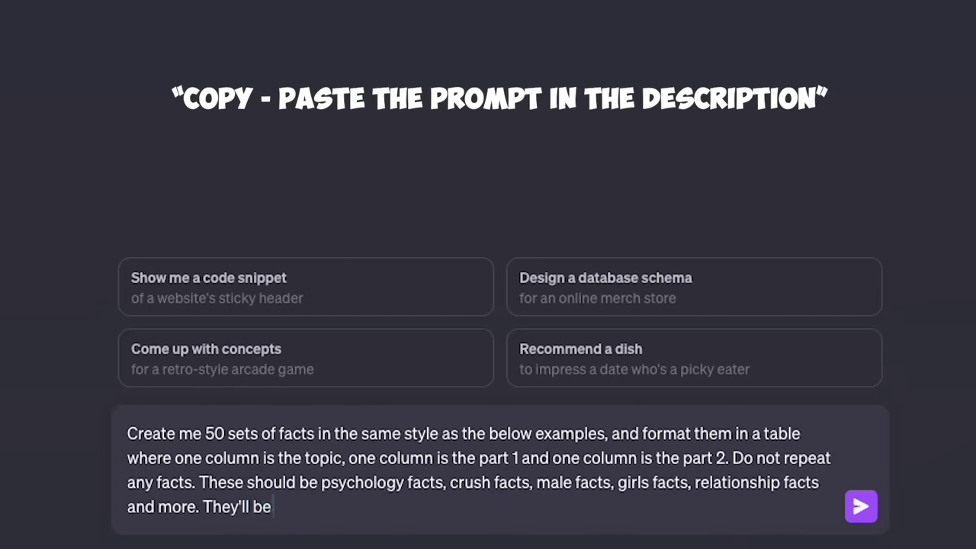
pyautogui.write(' formatted as a topic or type of')
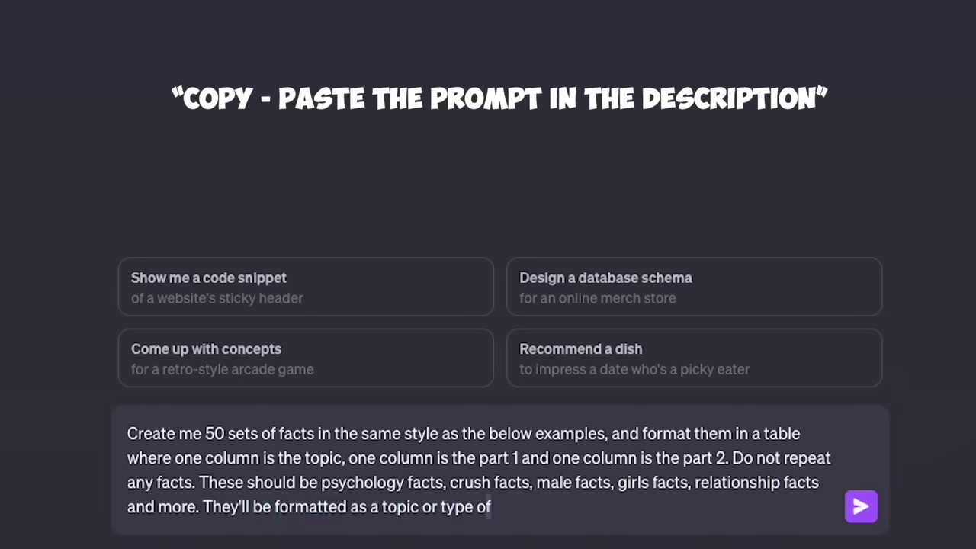
pyautogui.write(' fact, part 1 and then part 2.')
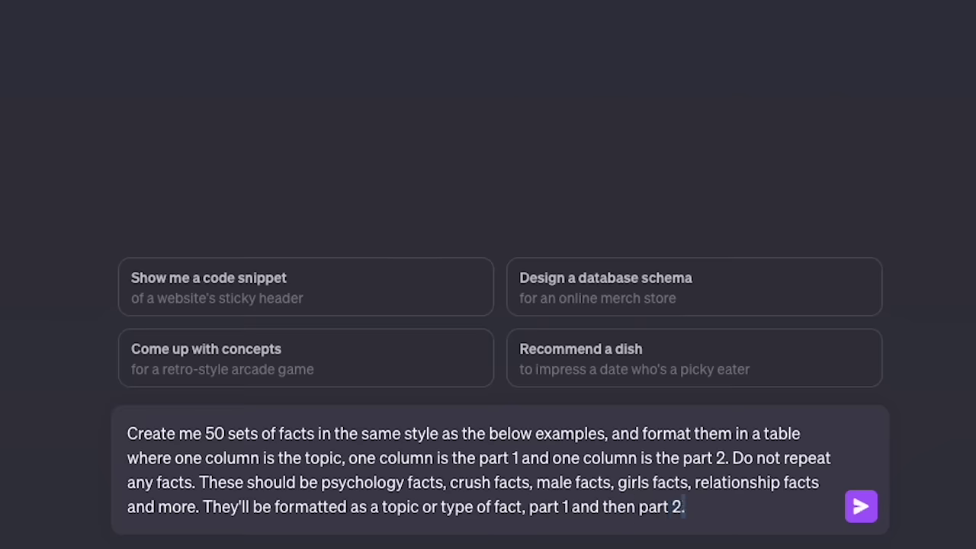
pyautogui.write(' Keep the facts engaging, polarizing, o')
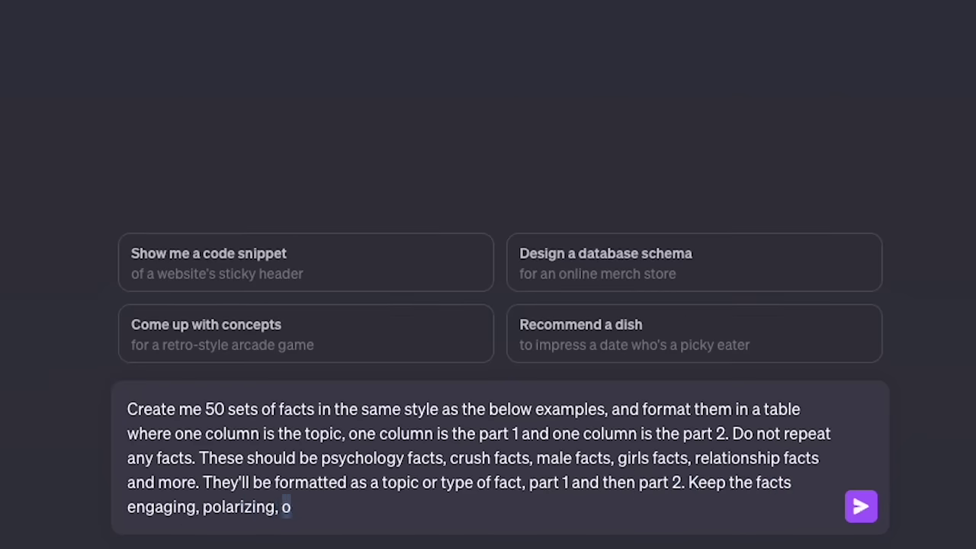
pyautogui.write('ver the top and relatable to everyone or people in particul')
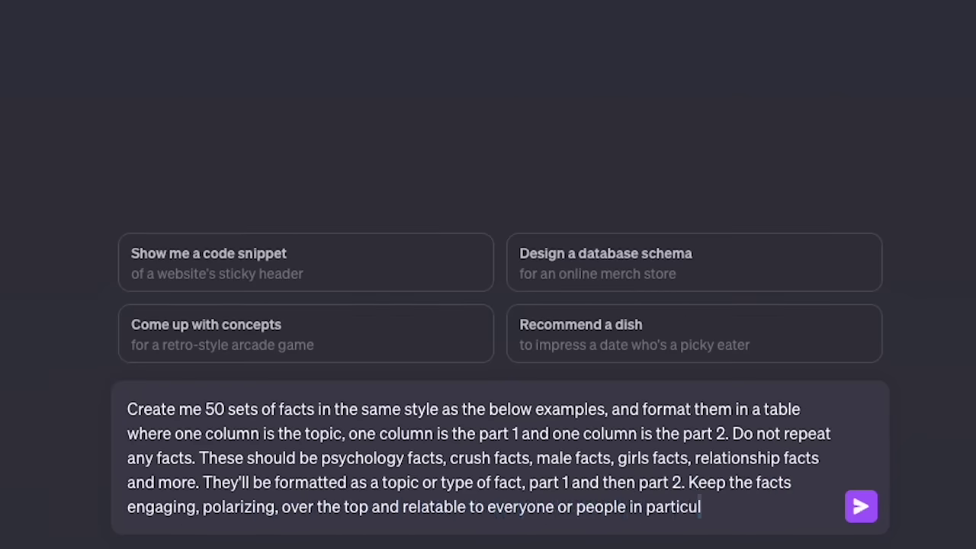
pyautogui.write('ar situations. The reading grade should be under grade 7 i')
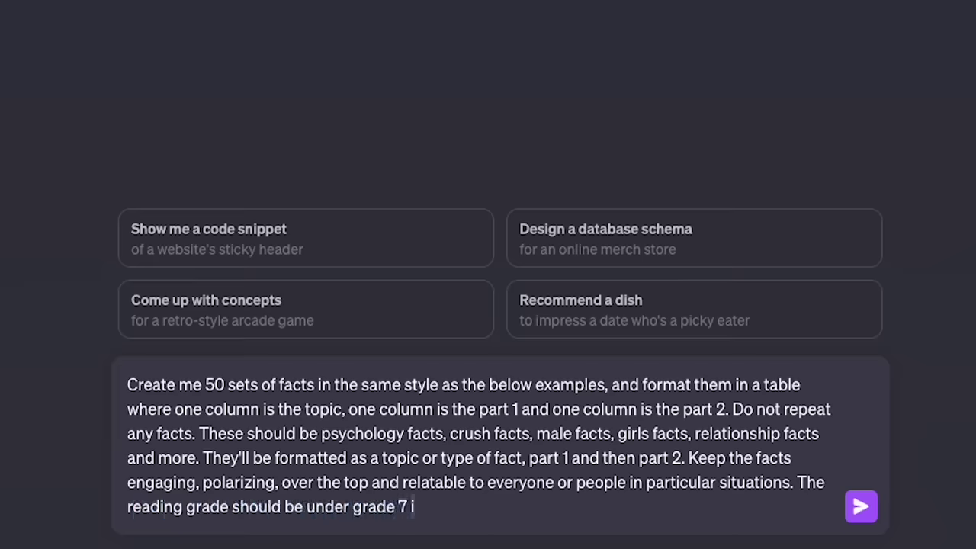
pyautogui.write("deally. Here's a few examples:")
pyautogui.hotkey('shift', 'Return')
pyautogui.hotkey('shift', 'Return')
pyautogui.write('Topic: De')
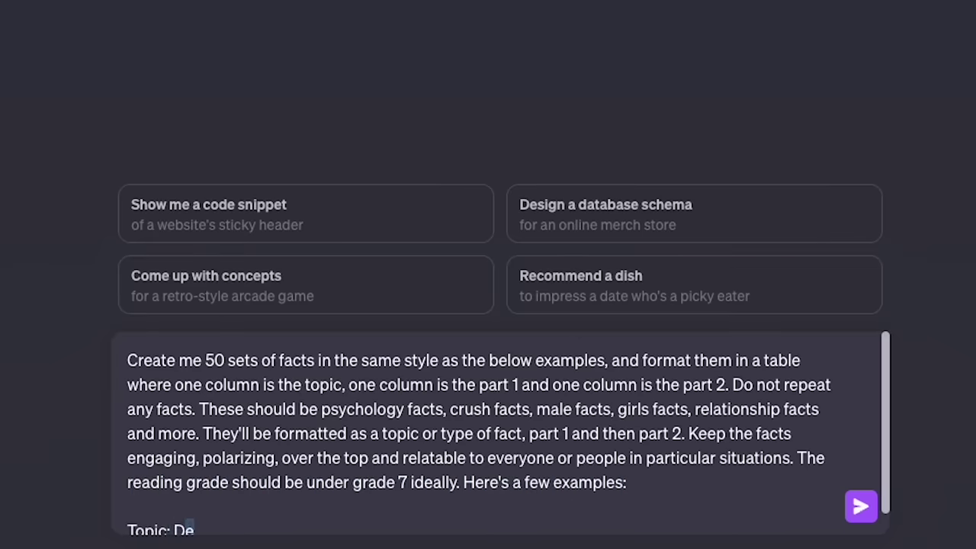
pyautogui.write('ep Fact')
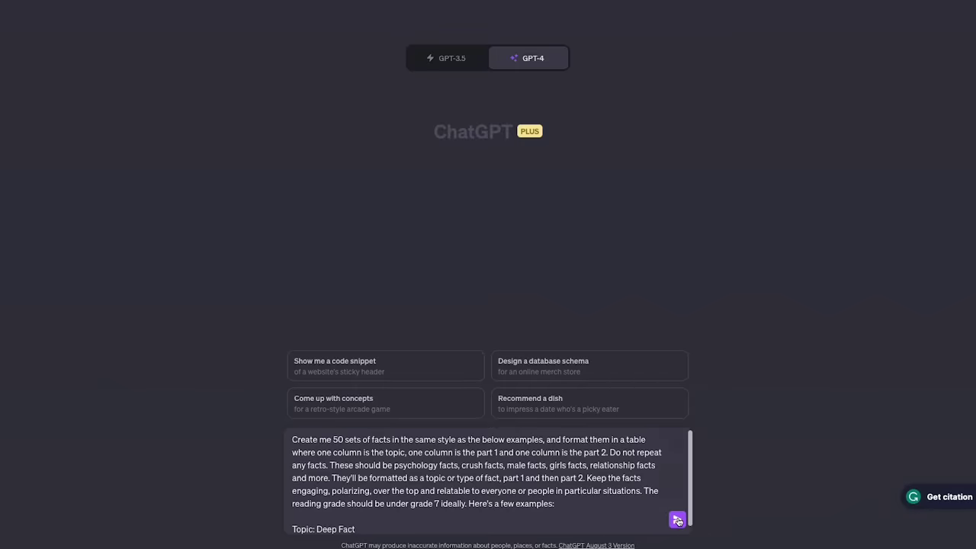
# - Send the fact-table request, then paste a follow-up asking for 20 more non-repeating facts
pyautogui.click(677, 520)
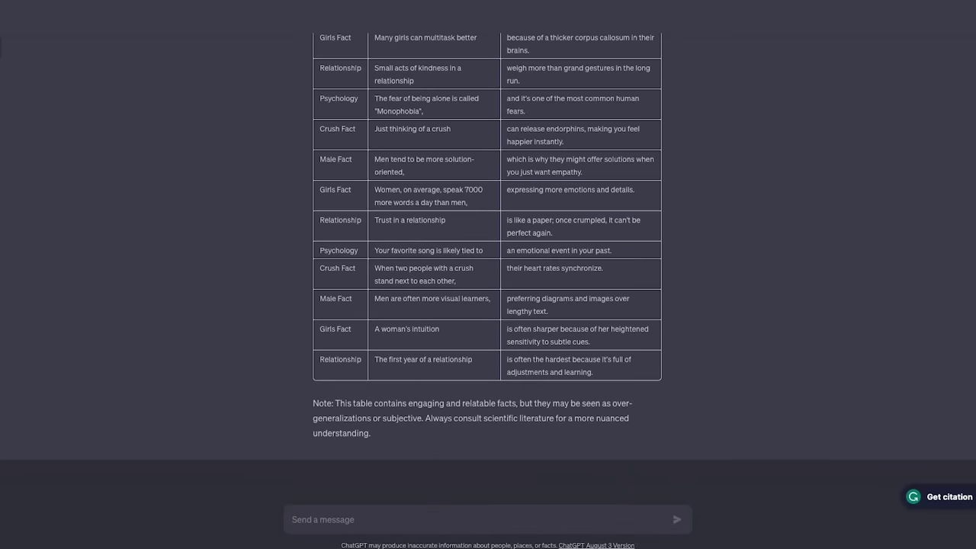
pyautogui.write('Generate 20 more using the same specifications without repeating previous ones')
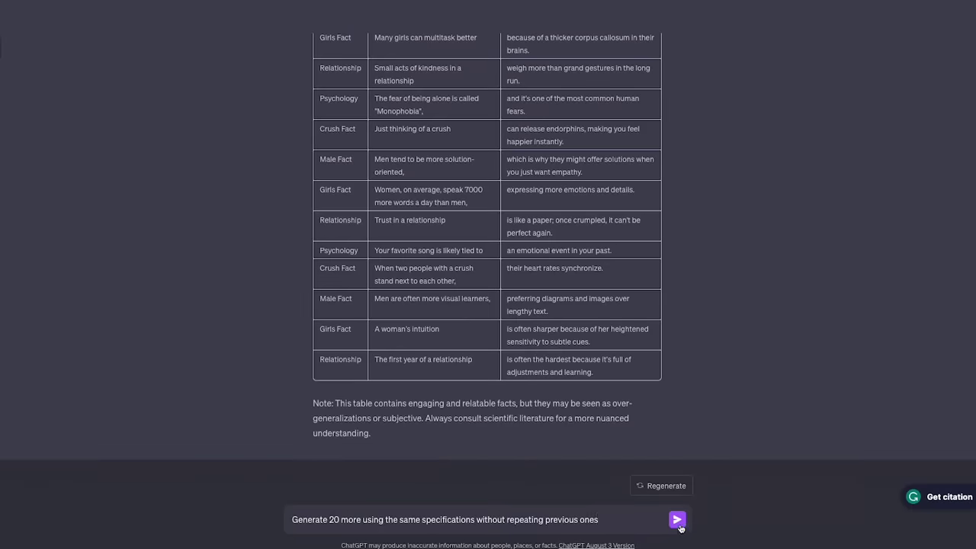
# - Send the 20-more-facts request and copy the generated fact table from the Topic header down
pyautogui.click(677, 520)
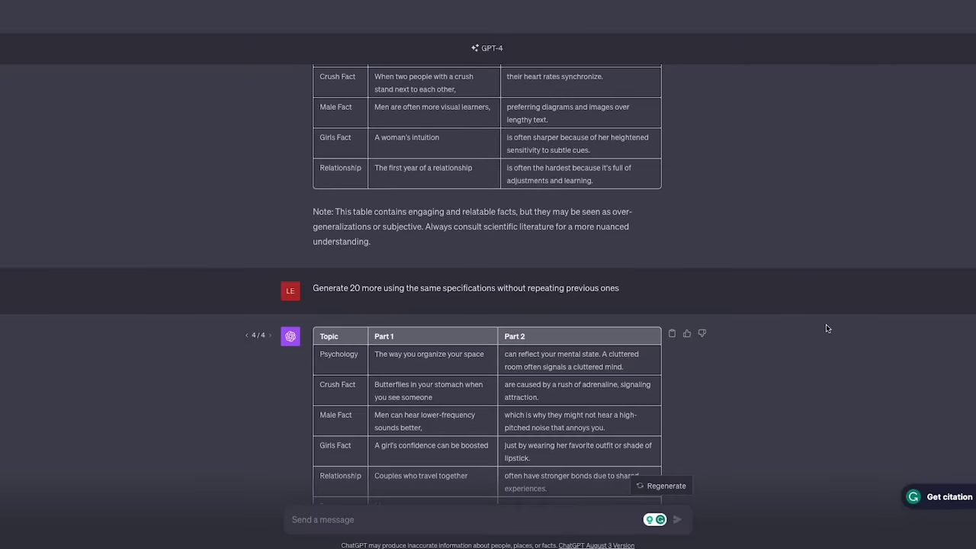
pyautogui.scroll(-10, 826, 324)
pyautogui.scroll(8, 825, 329)
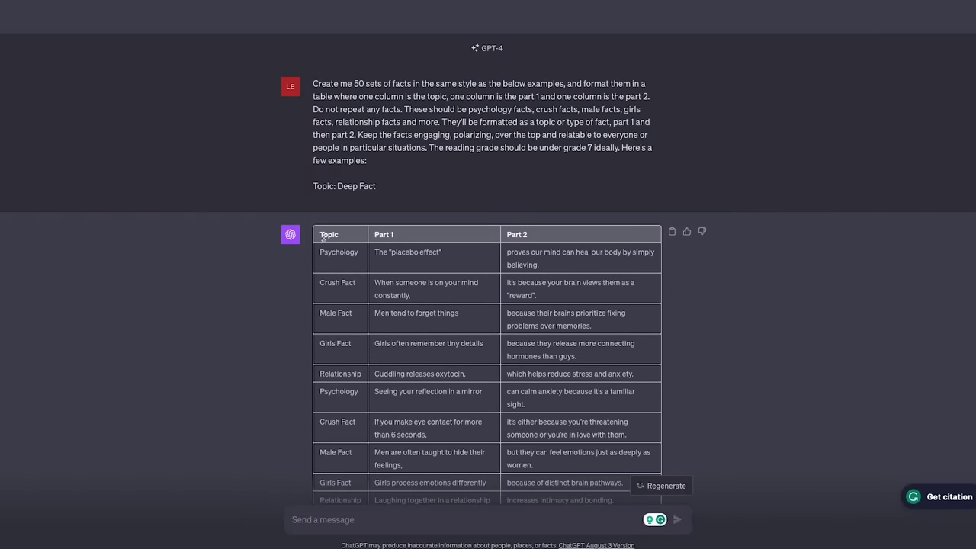
pyautogui.moveTo(319, 234); pyautogui.dragTo(571, 142)
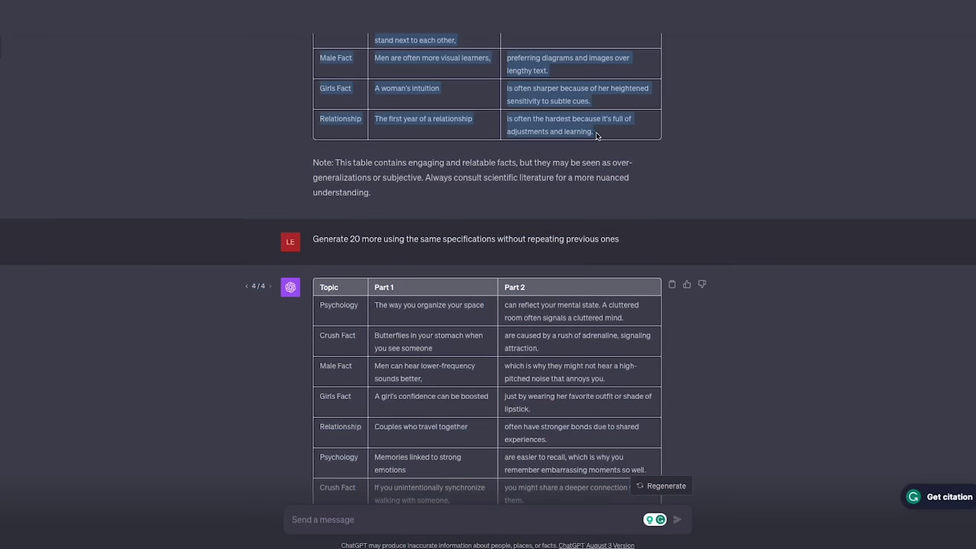
pyautogui.rightClick(584, 131)
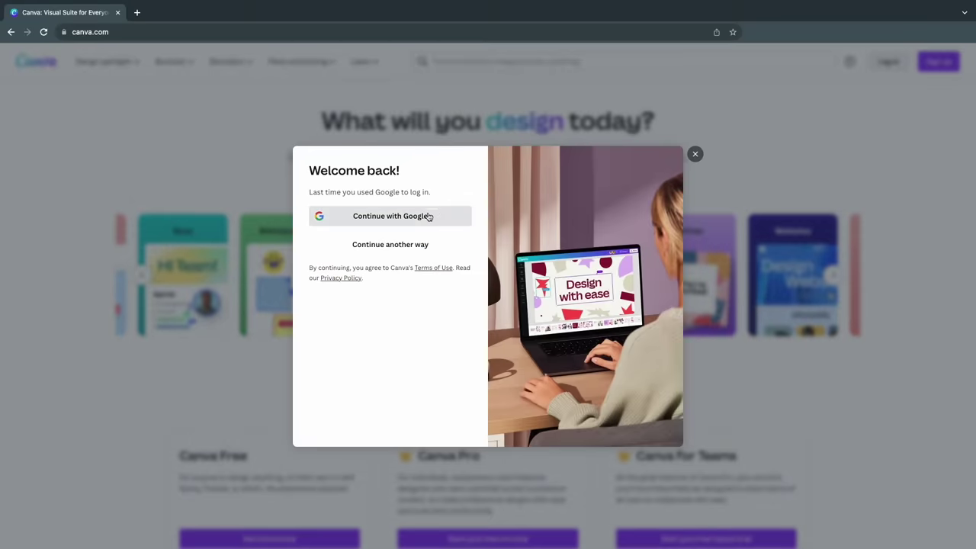
# - Sign in to Canva with Google and create a blank 'YouTube Shorts' design from search
pyautogui.click(429, 216)
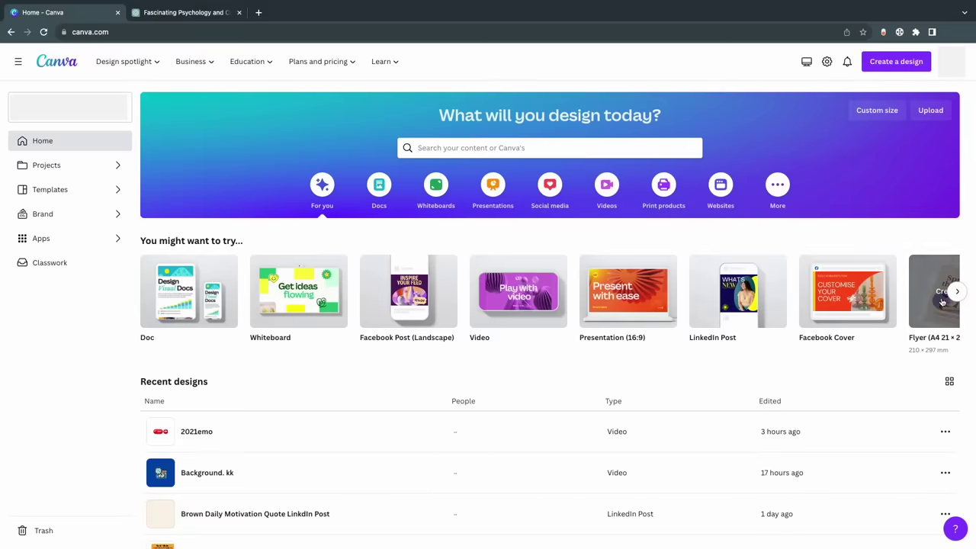
pyautogui.click(958, 292)
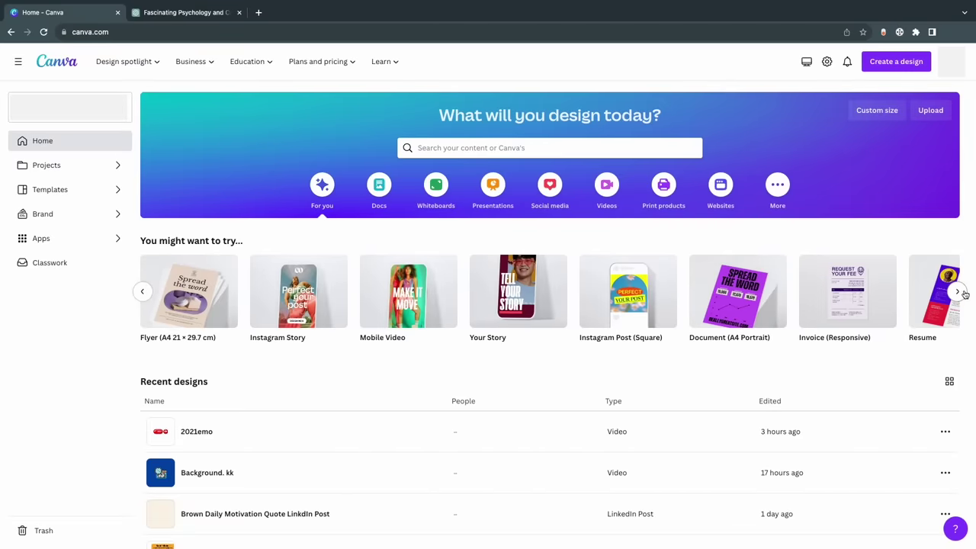
pyautogui.click(519, 150)
pyautogui.write('You')
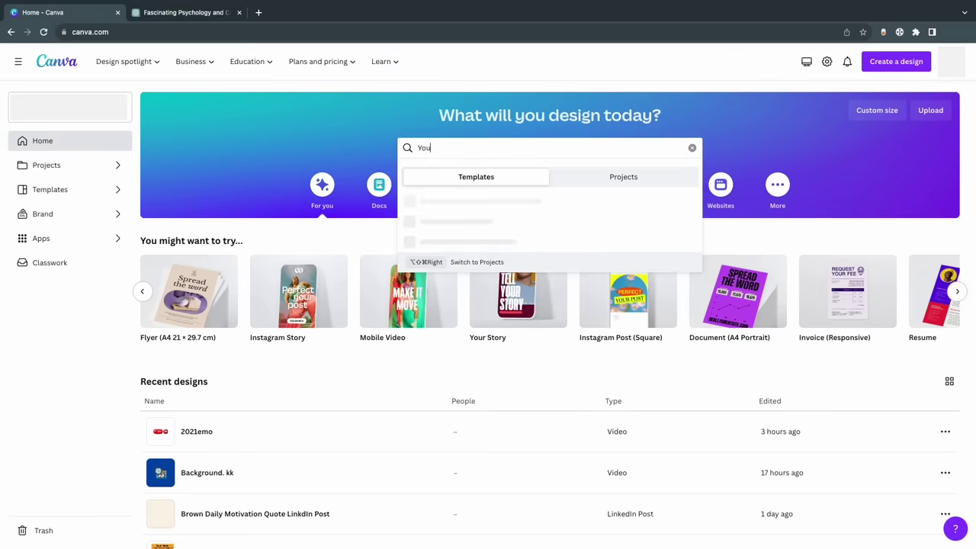
pyautogui.write('tube shorts')
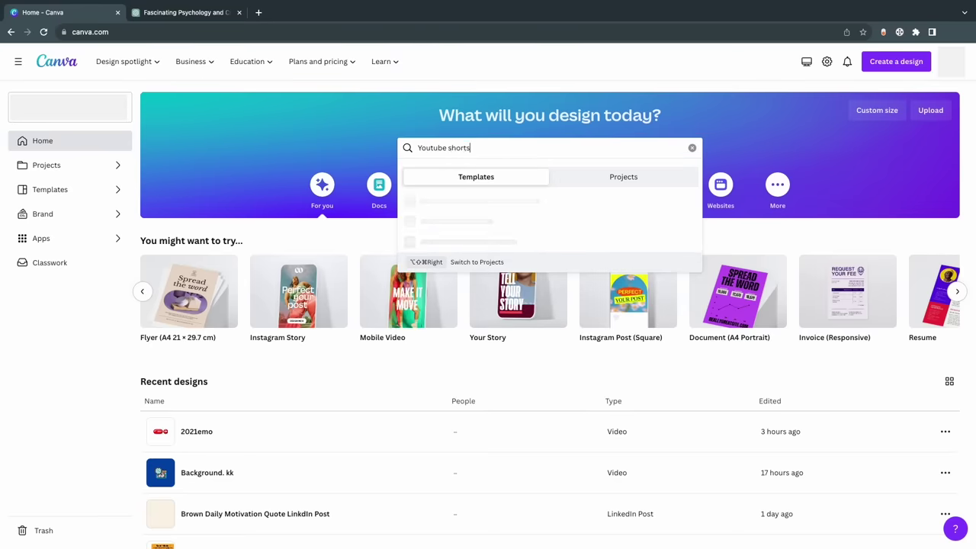
pyautogui.click(473, 263)
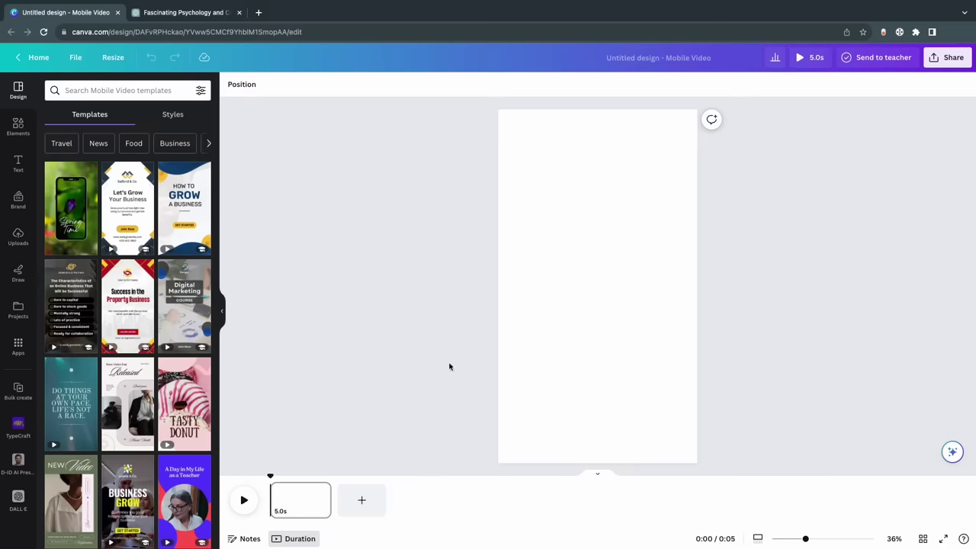
# - Search the Videos app for 'sunset' clips and start the free Canva Pro trial sign-up
pyautogui.click(18, 348)
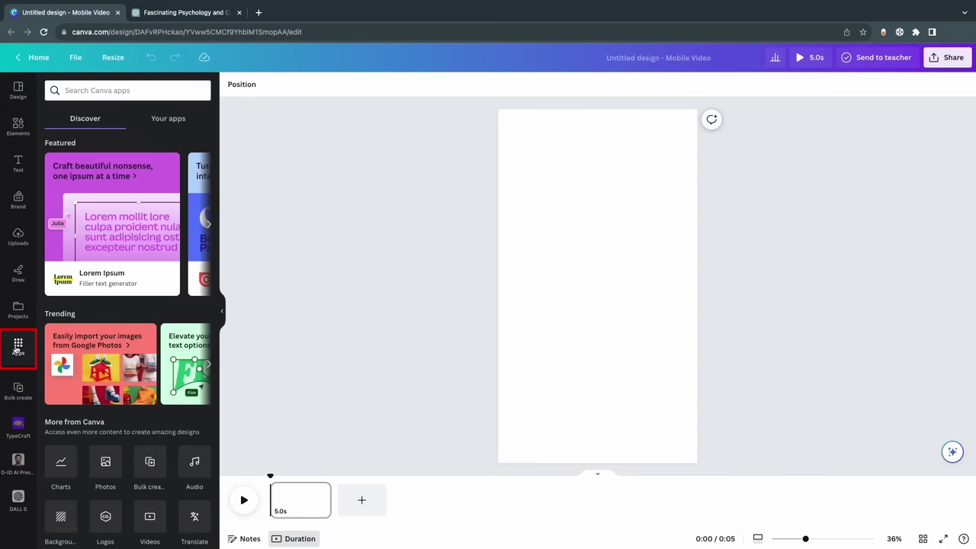
pyautogui.scroll(-2, 141, 419)
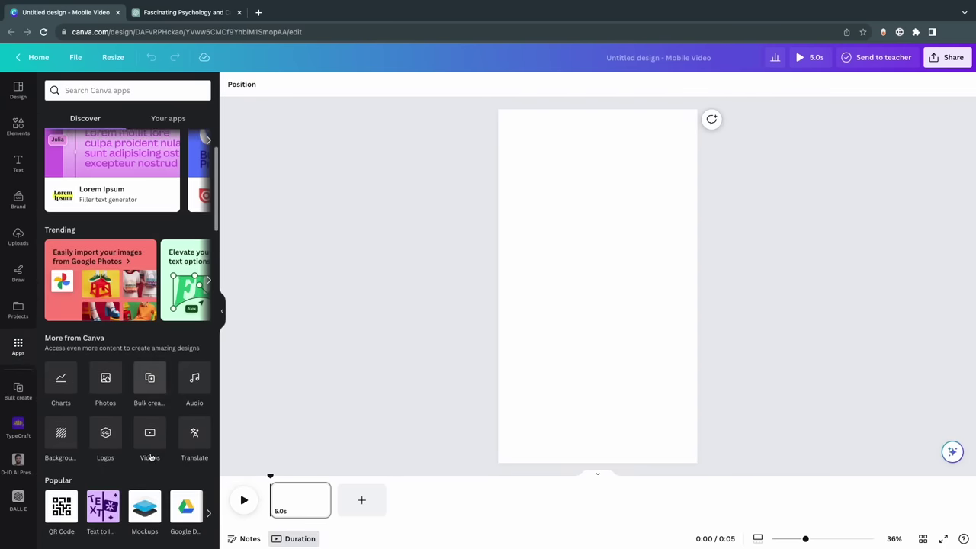
pyautogui.click(150, 432)
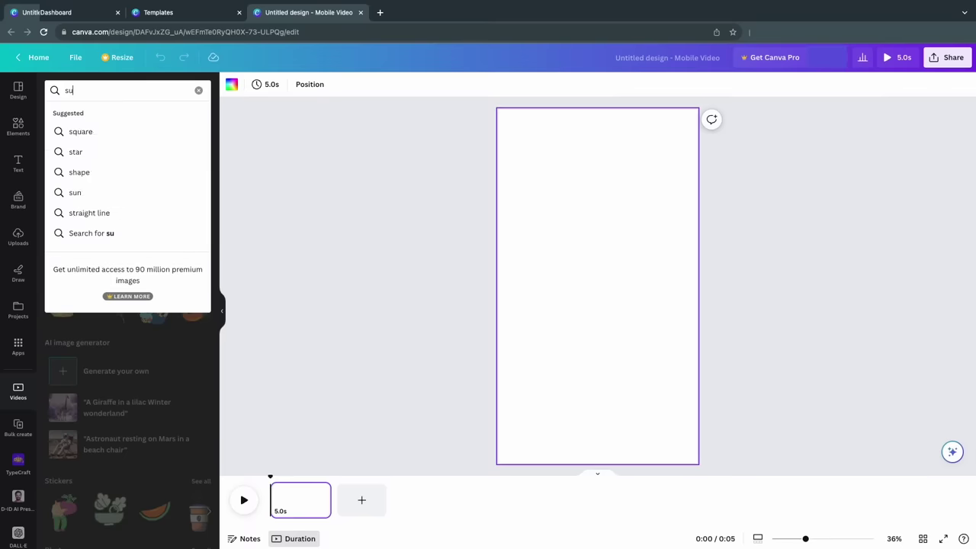
pyautogui.write('nset')
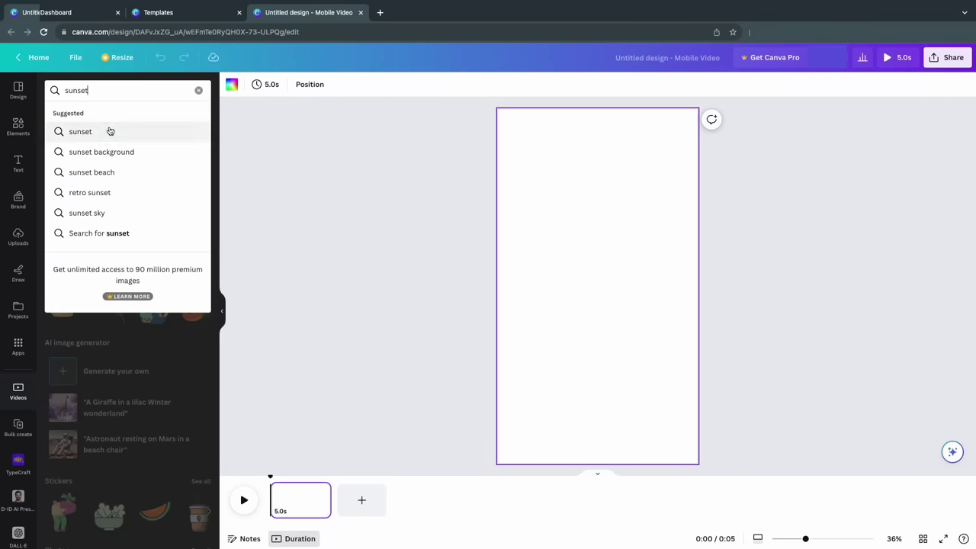
pyautogui.click(108, 131)
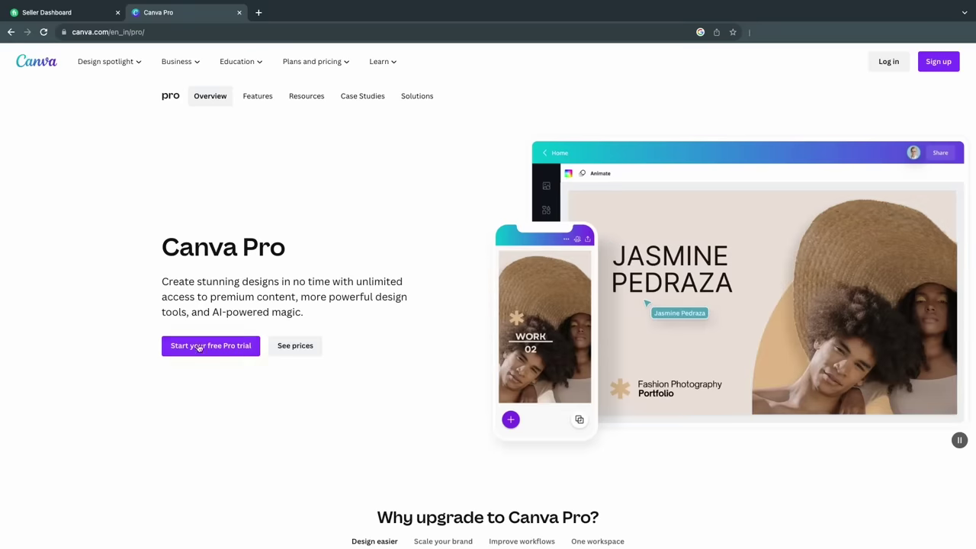
pyautogui.click(200, 346)
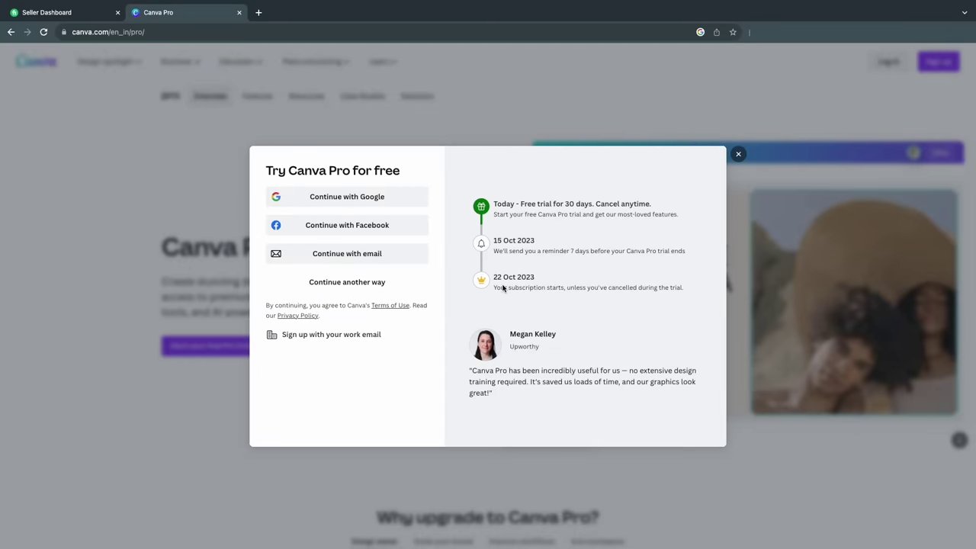
# - Sign up for the Pro trial with Continue with Google and the chosen Google account
pyautogui.click(353, 198)
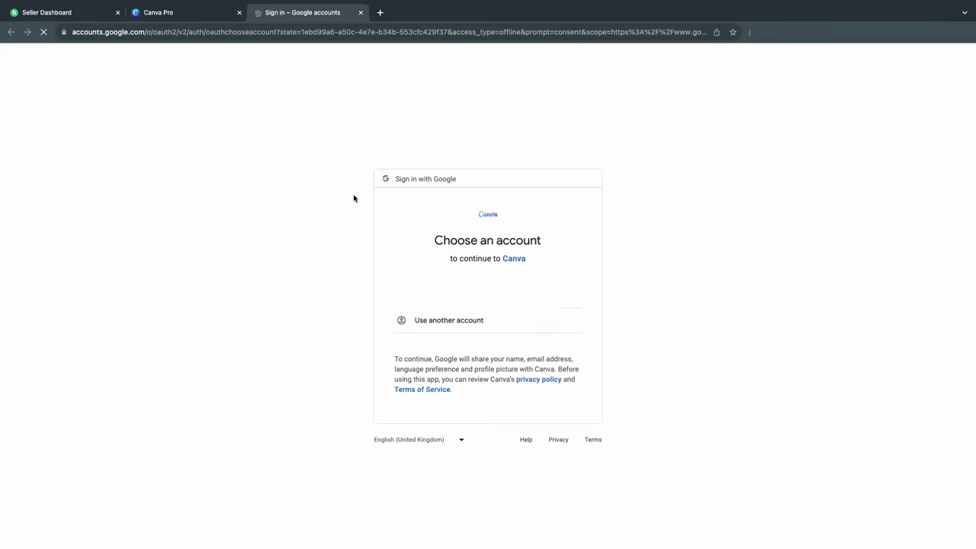
pyautogui.click(571, 293)
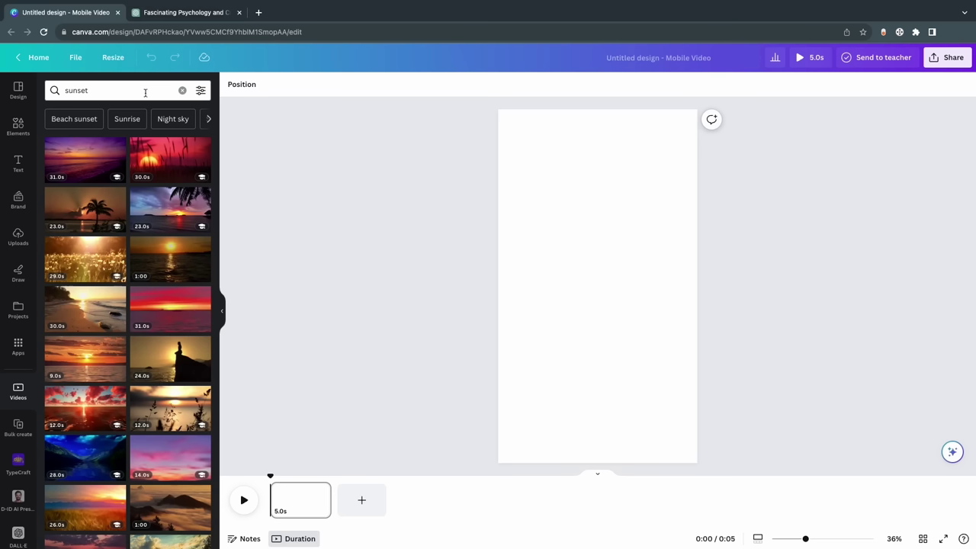
# - Add the 1:00 sunset-over-water clip and stretch it to 1,080 × 1,920
pyautogui.click(170, 259)
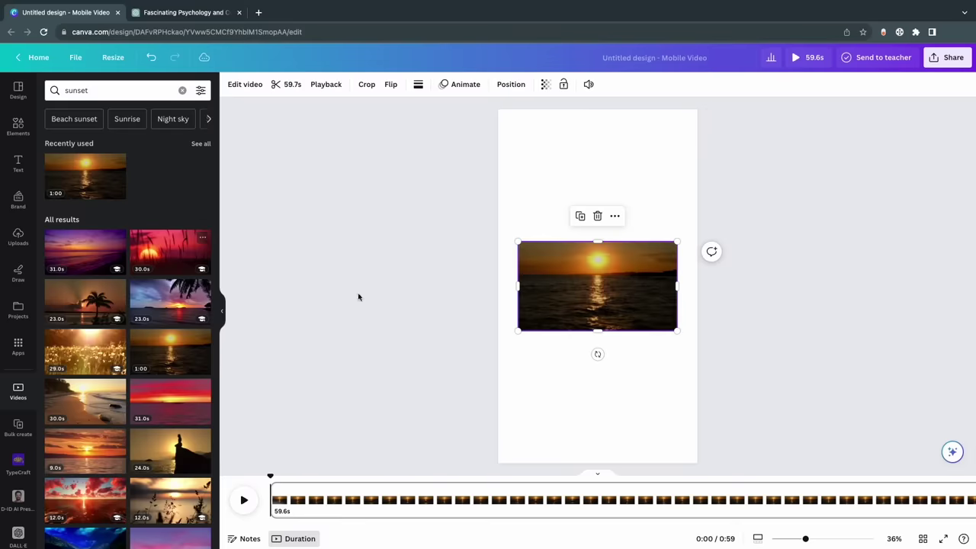
pyautogui.hotkey('ctrl', 'z')
pyautogui.moveTo(598, 239); pyautogui.dragTo(609, 107)
pyautogui.moveTo(598, 331); pyautogui.dragTo(598, 465)
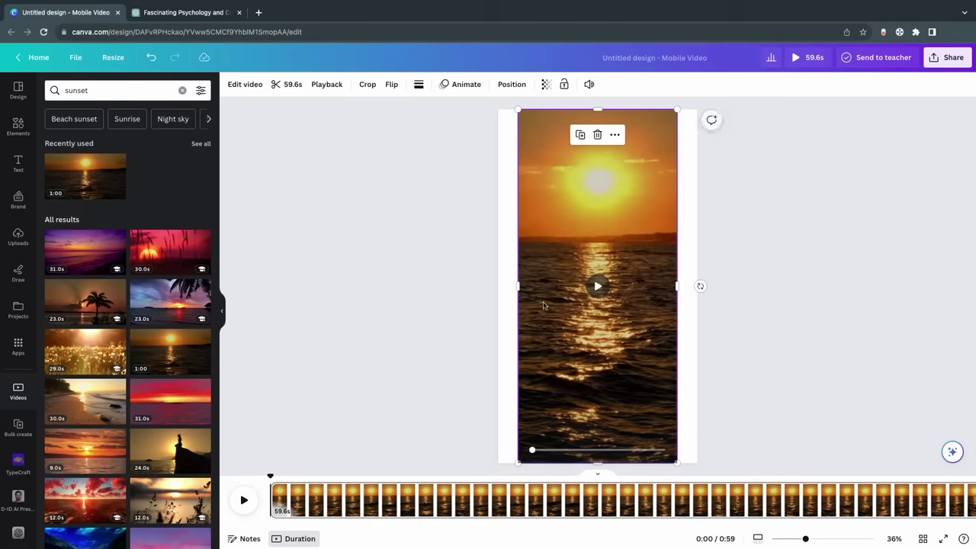
pyautogui.moveTo(518, 292); pyautogui.dragTo(497, 291)
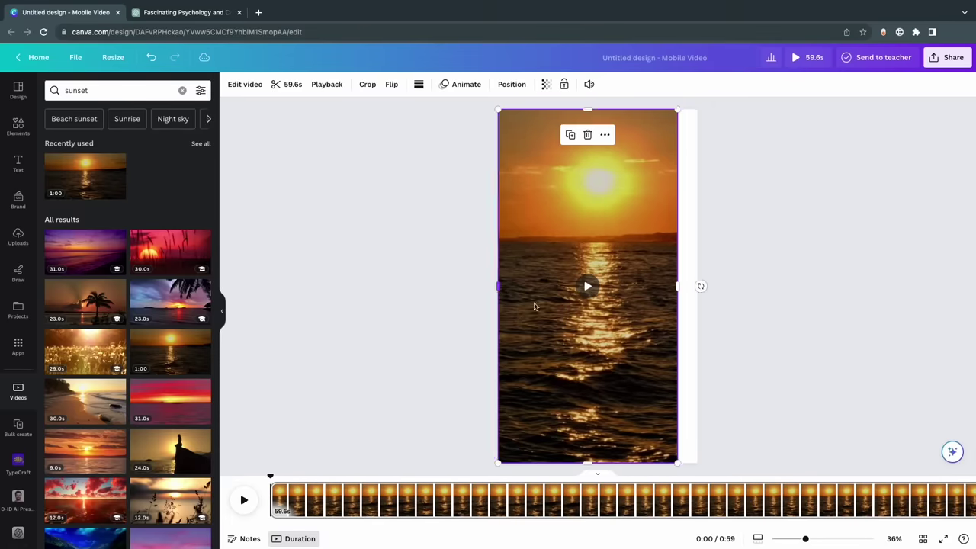
pyautogui.moveTo(680, 288); pyautogui.dragTo(697, 296)
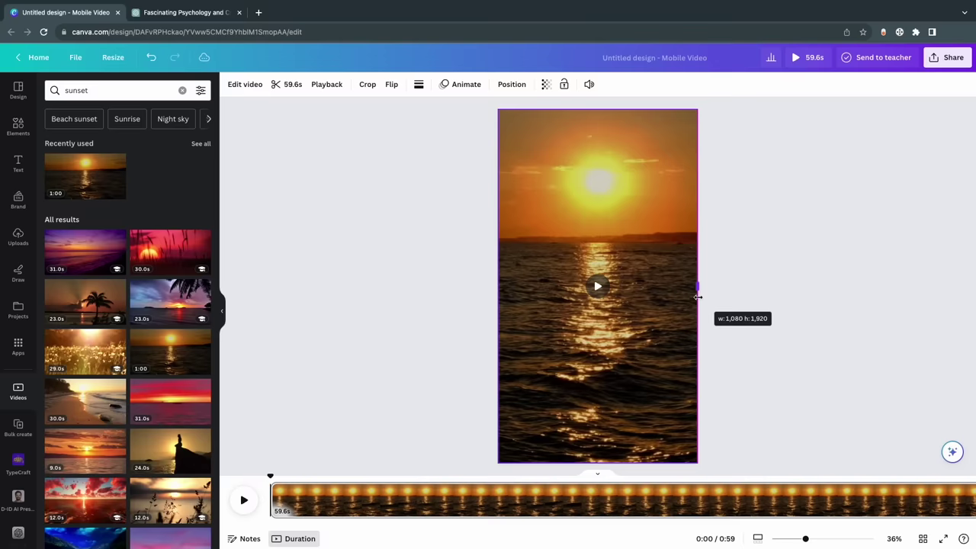
# - Trim the sunset clip to 6.0 seconds and preview the result
pyautogui.moveTo(698, 296); pyautogui.dragTo(697, 296)
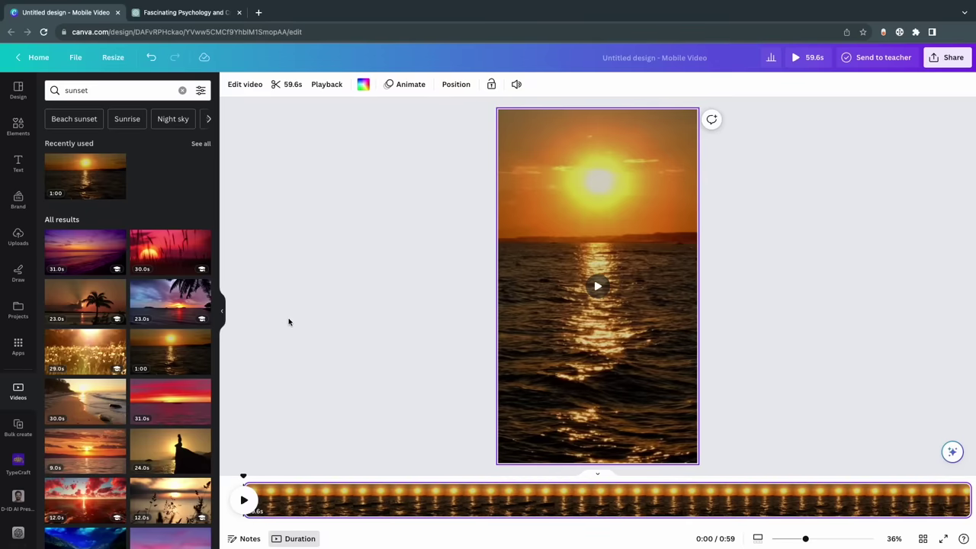
pyautogui.click(289, 84)
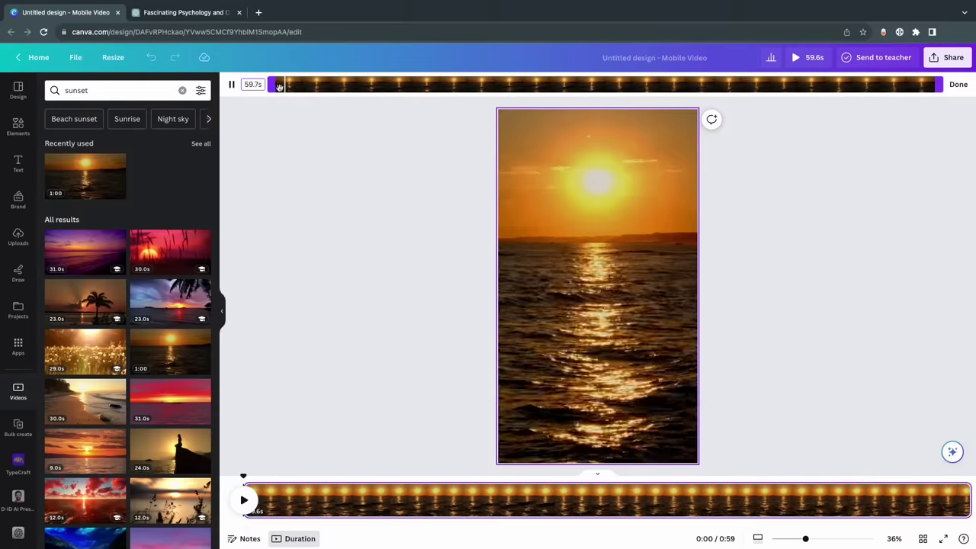
pyautogui.moveTo(939, 85); pyautogui.dragTo(325, 94)
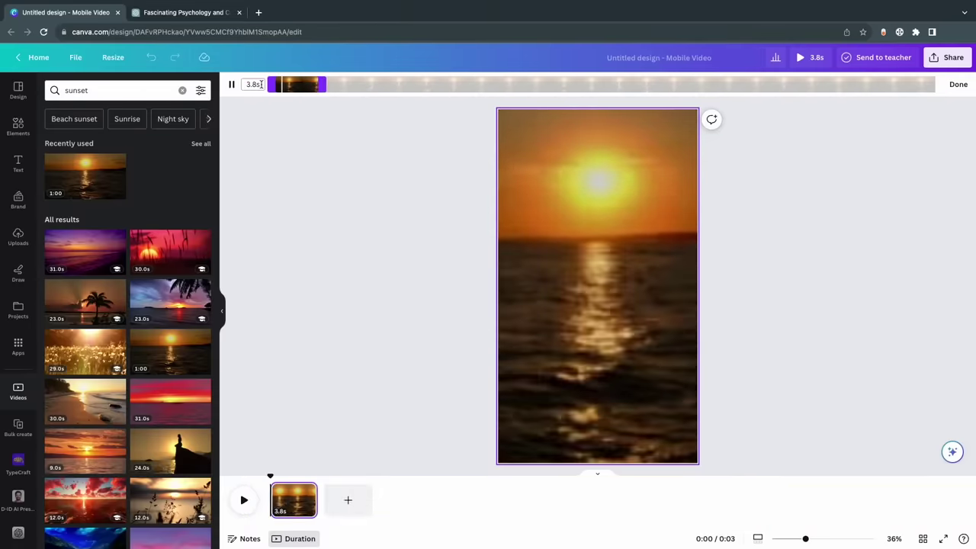
pyautogui.click(263, 84)
pyautogui.write('3')
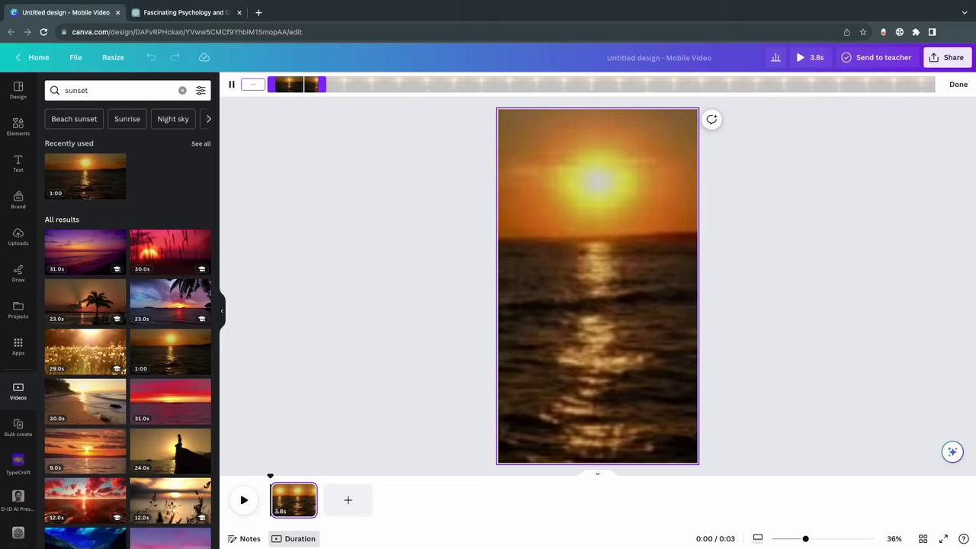
pyautogui.press('Return')
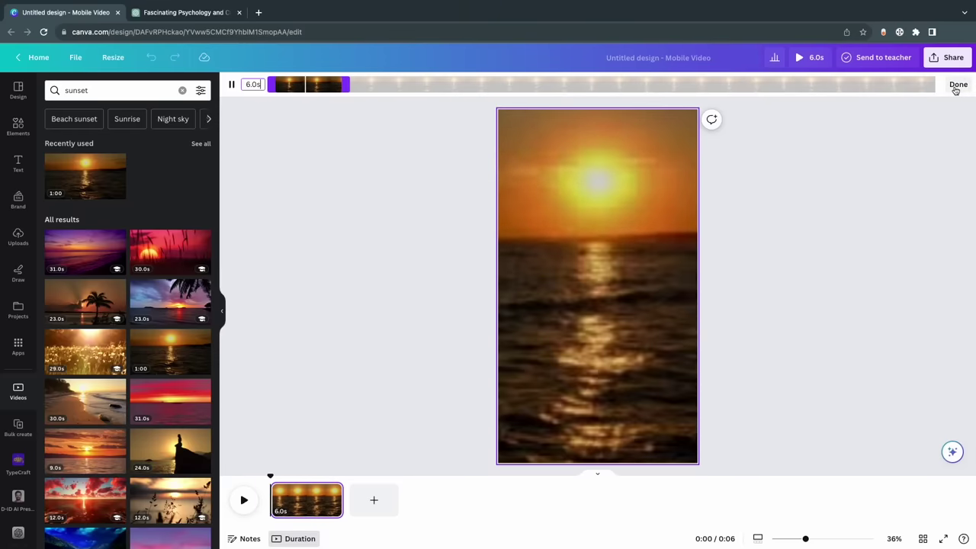
pyautogui.click(956, 86)
pyautogui.click(244, 500)
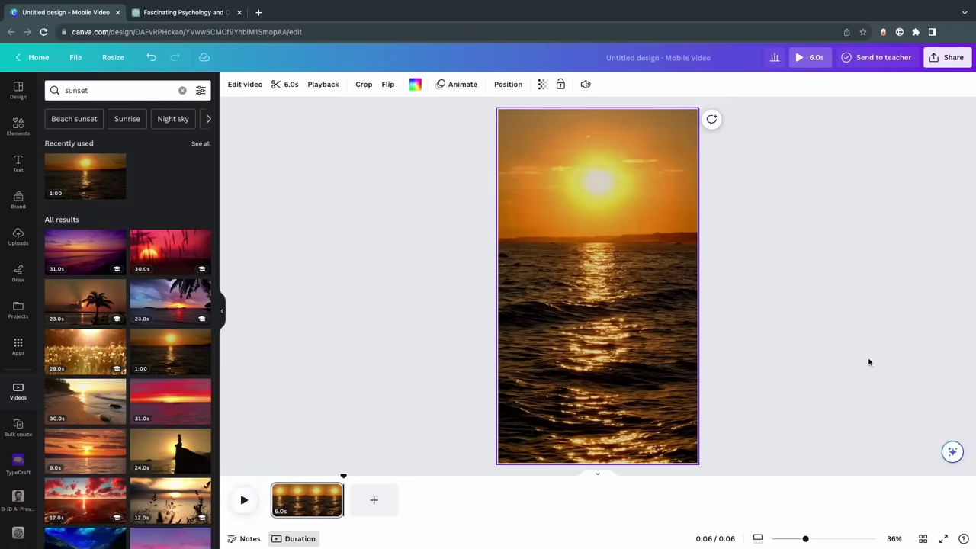
# - Set the clip's volume to 0 and play the silent video from the start
pyautogui.click(585, 84)
pyautogui.moveTo(558, 135); pyautogui.dragTo(411, 146)
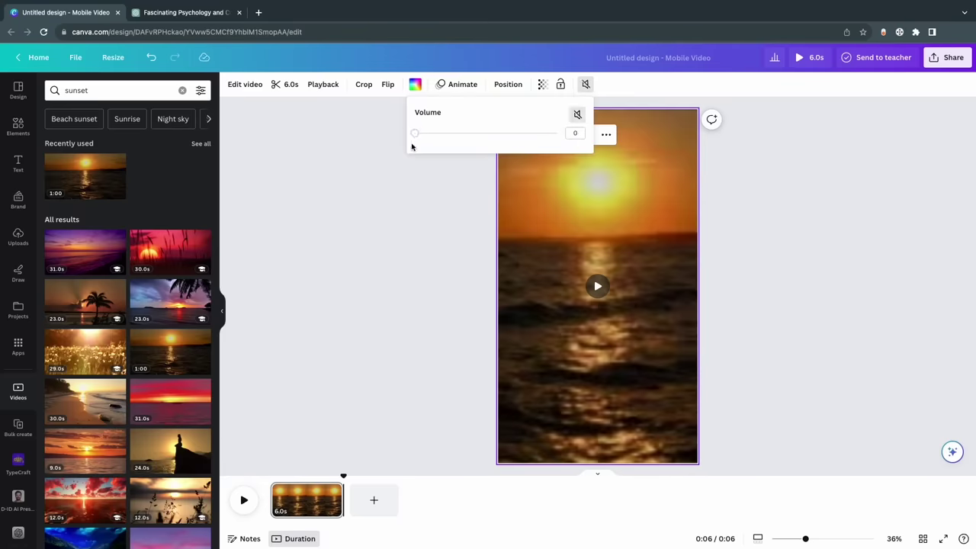
pyautogui.click(408, 222)
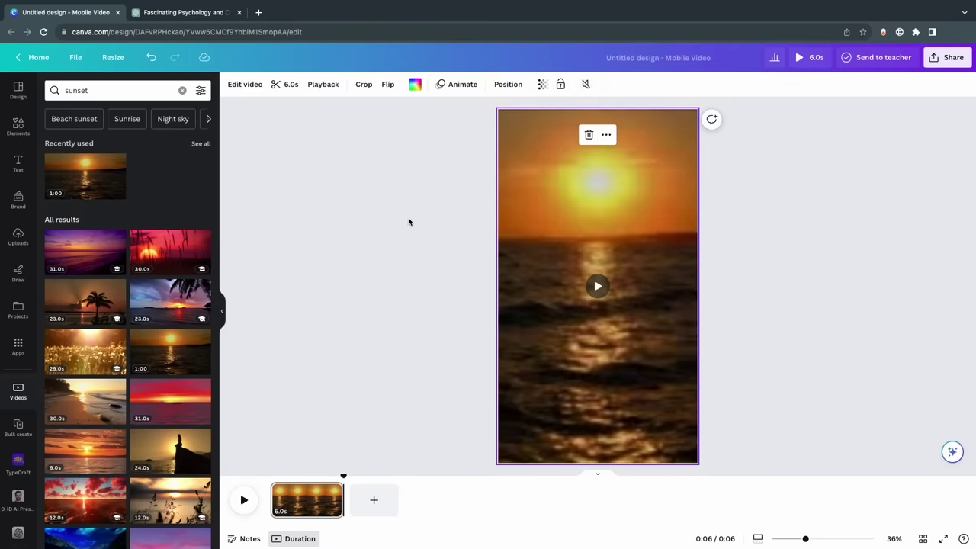
pyautogui.click(244, 500)
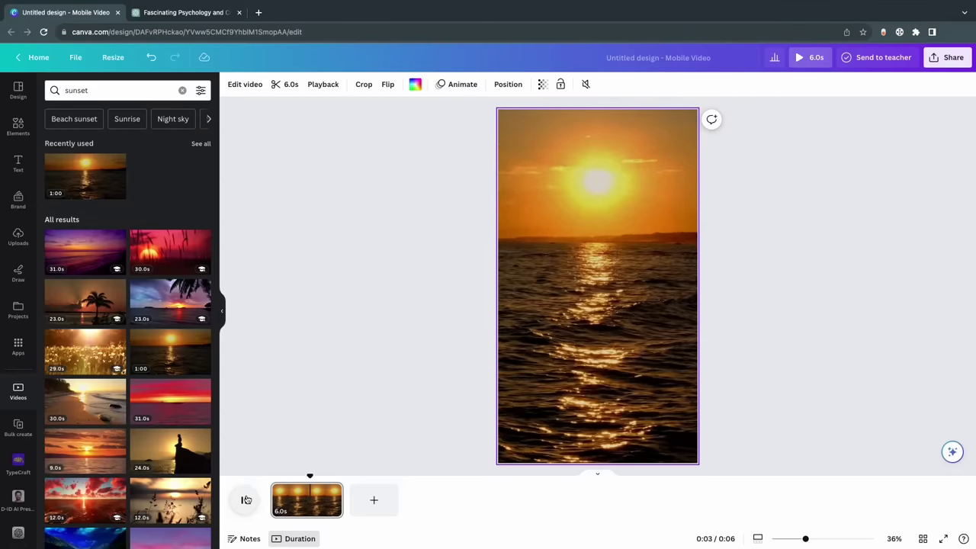
# - Add a size-48 heading reading 'Topic' near the top of the sunset clip
pyautogui.click(244, 500)
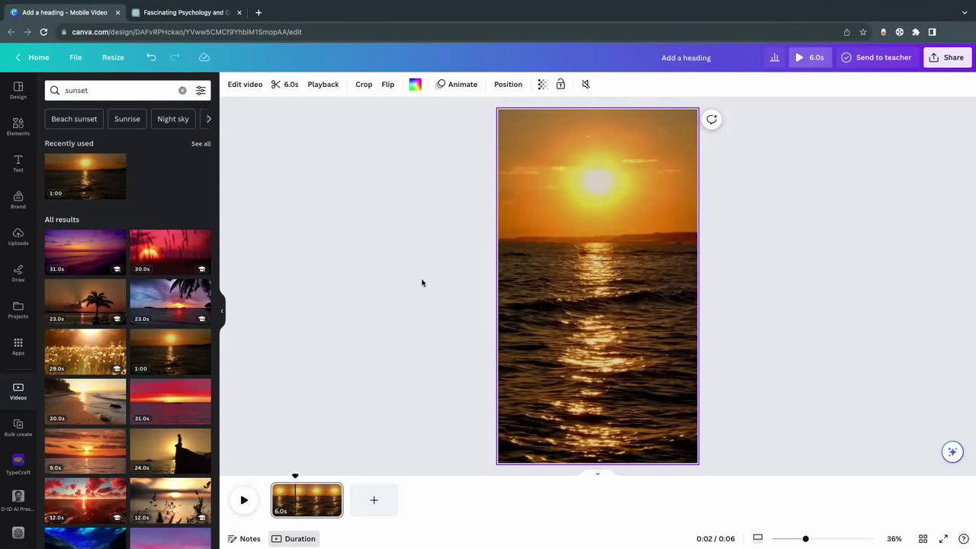
pyautogui.click(19, 164)
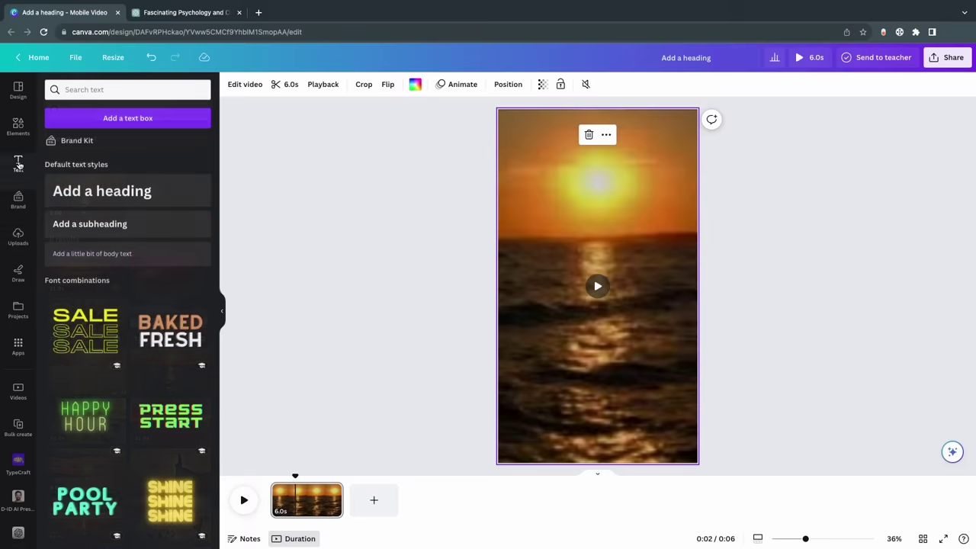
pyautogui.click(81, 201)
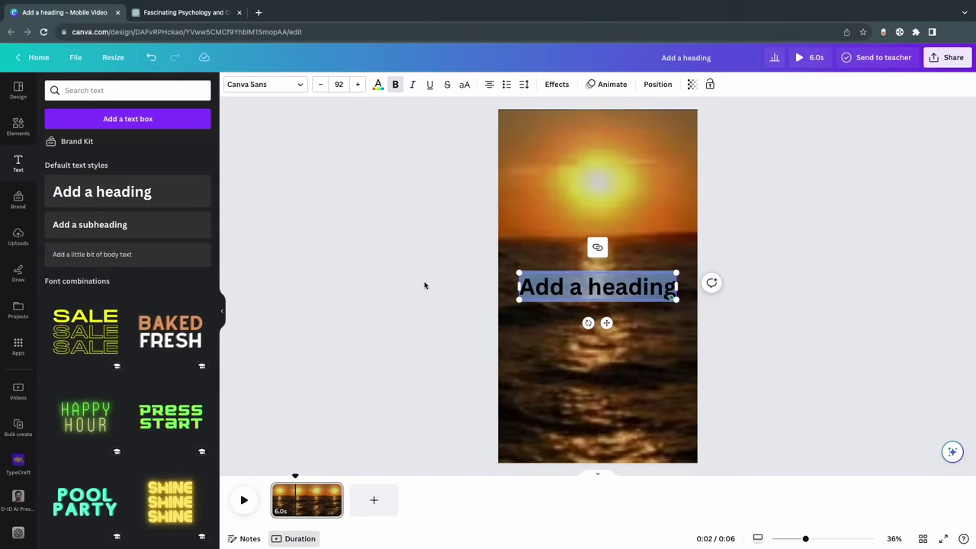
pyautogui.moveTo(671, 272); pyautogui.dragTo(611, 210)
pyautogui.hotkey('ctrl', 'shift', '.')
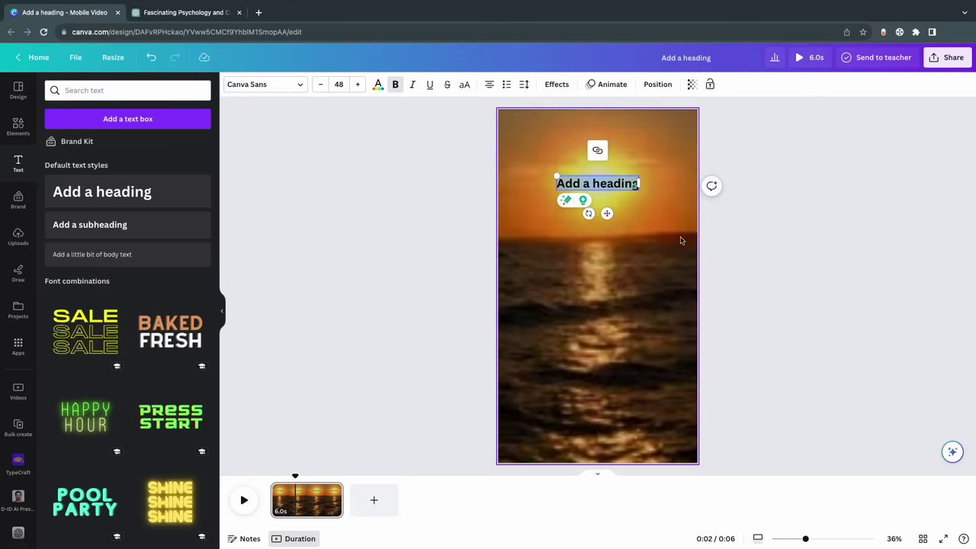
pyautogui.press('BackSpace')
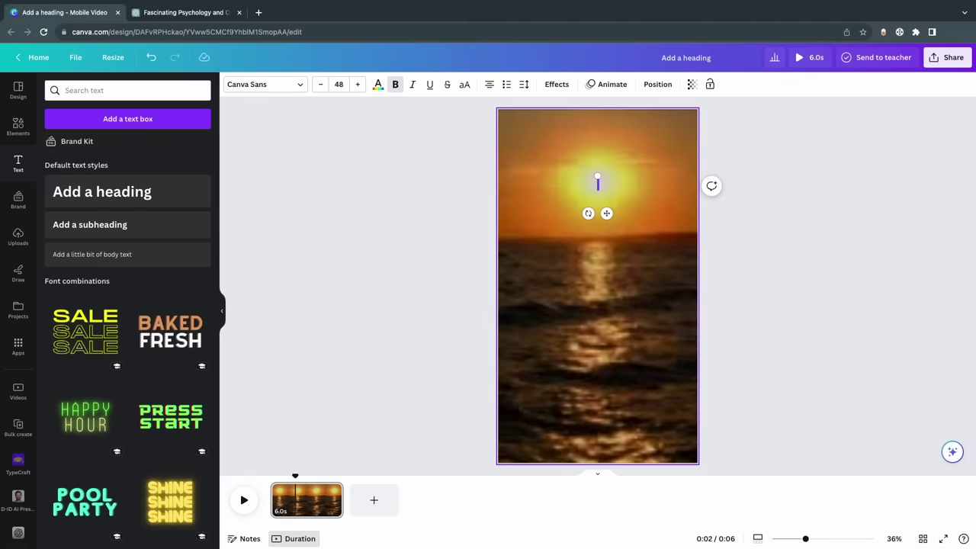
pyautogui.write('Topic')
# - Change the Topic heading's text colour to white
pyautogui.click(743, 249)
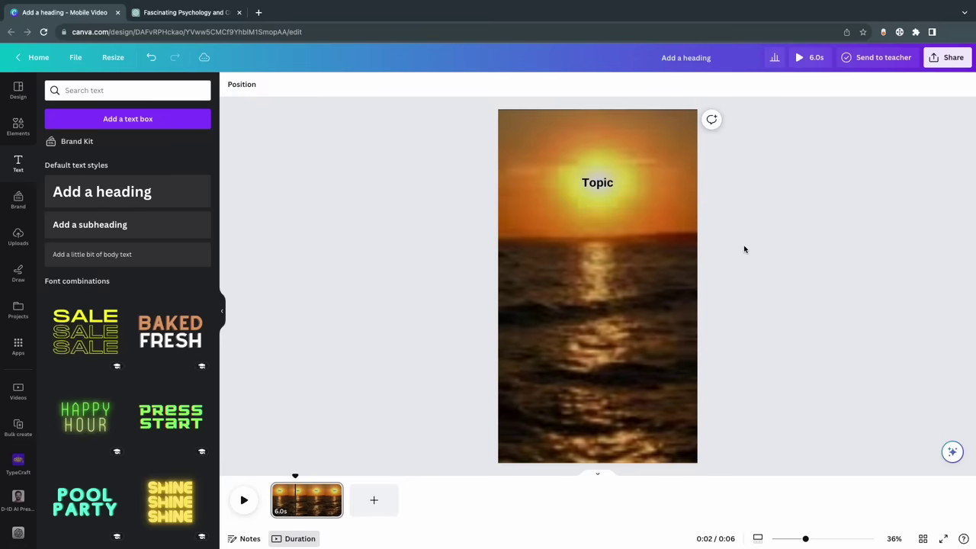
pyautogui.click(602, 183)
pyautogui.click(602, 183)
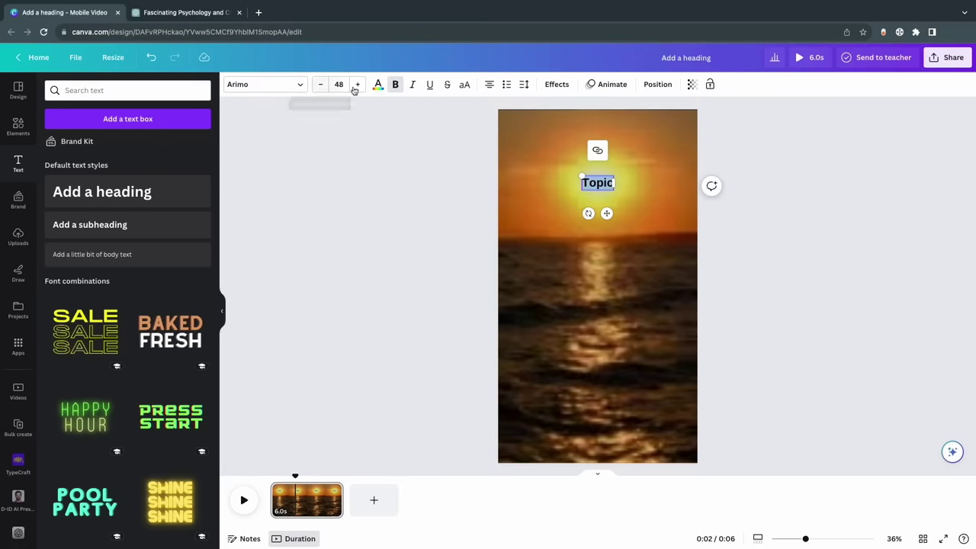
pyautogui.click(378, 86)
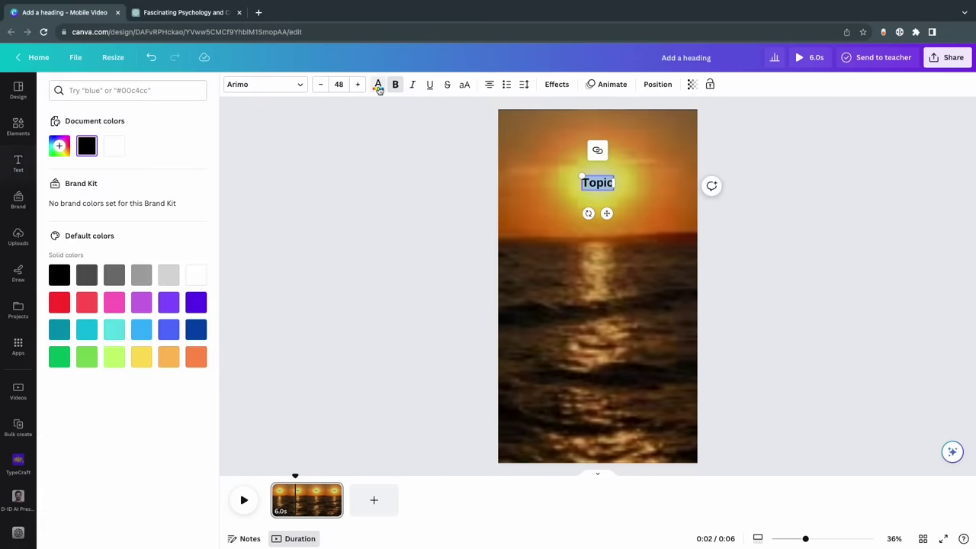
pyautogui.click(194, 277)
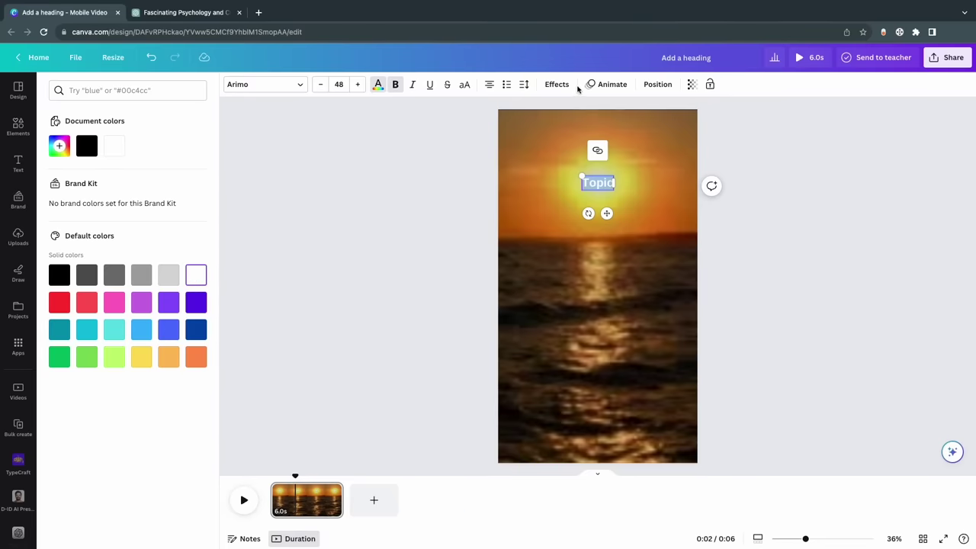
pyautogui.click(585, 168)
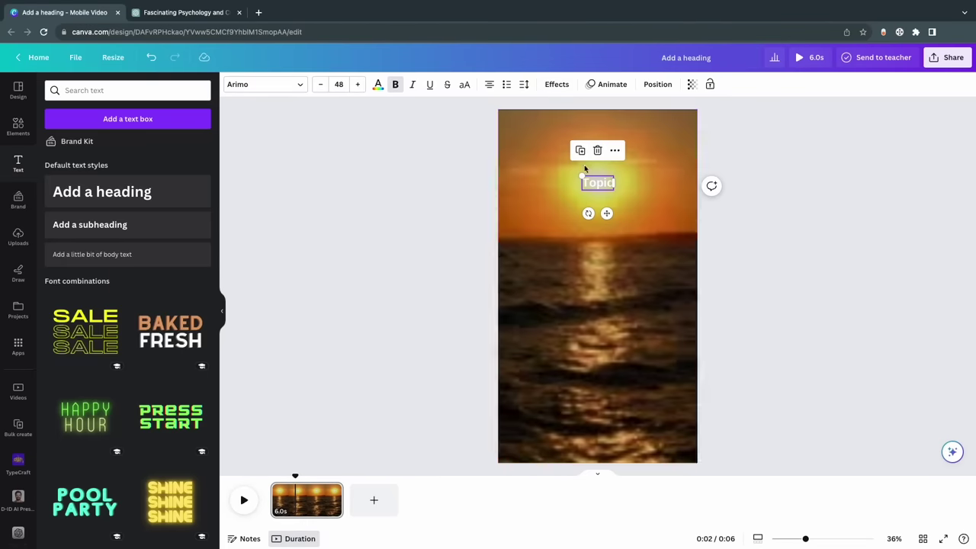
# - Give the Topic heading a black rounded Background effect
pyautogui.click(556, 84)
pyautogui.click(74, 358)
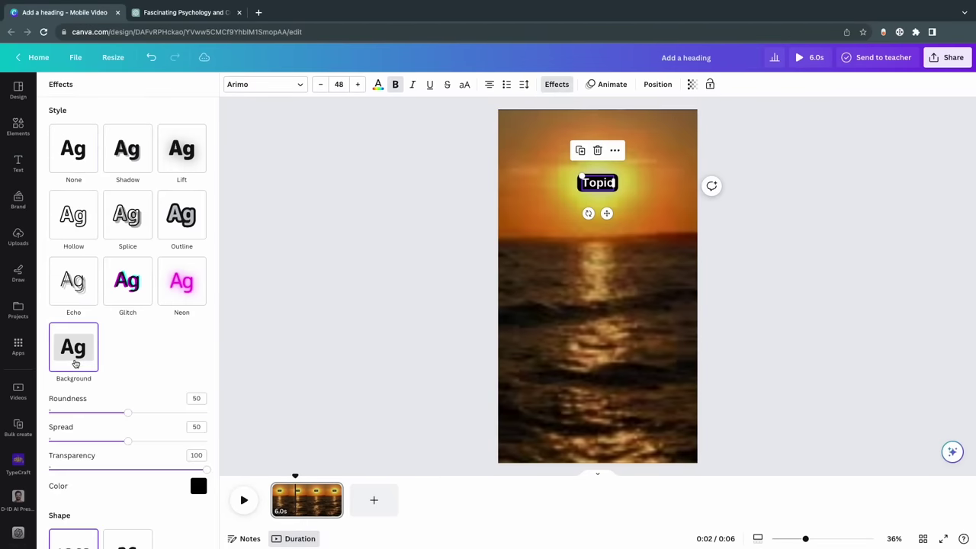
pyautogui.click(194, 490)
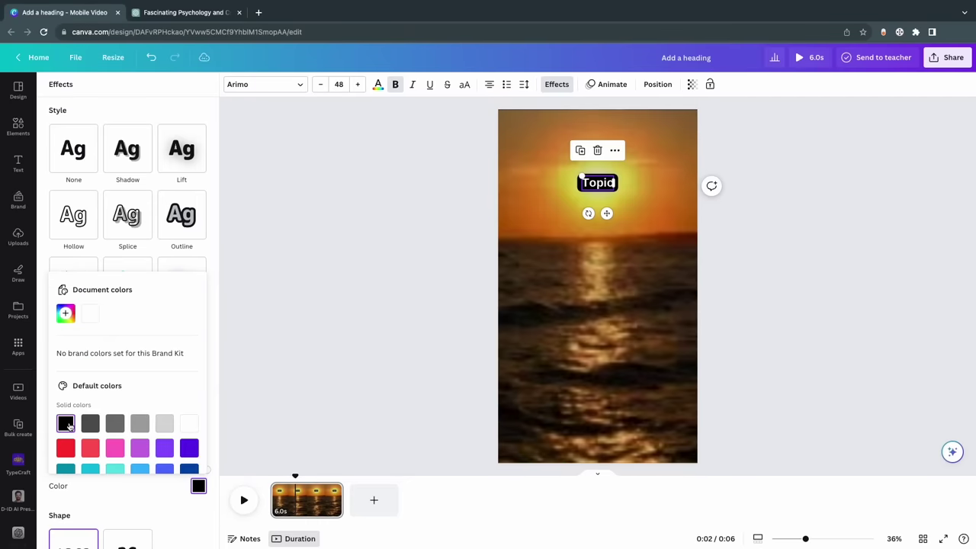
pyautogui.click(737, 384)
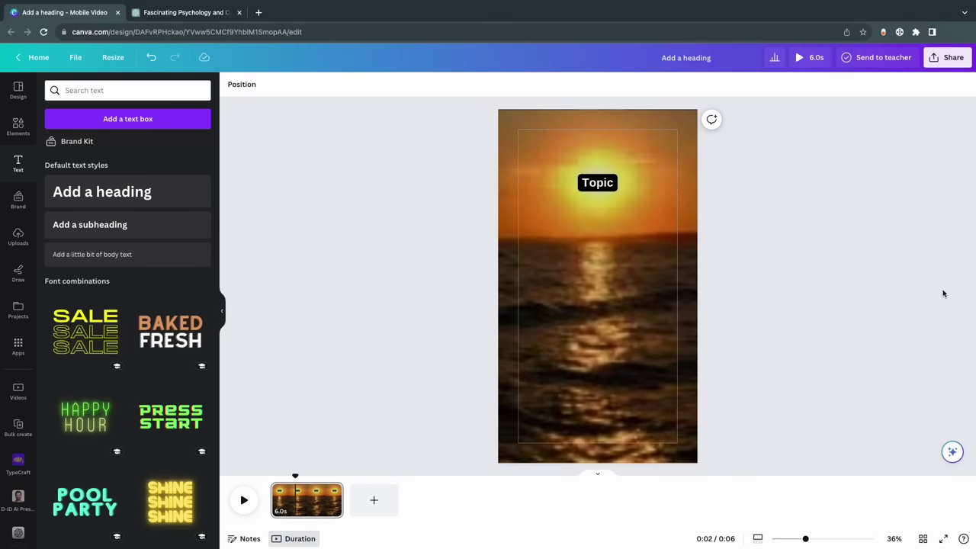
# - Switch the white Topic heading to the Archivo Black font
pyautogui.click(599, 184)
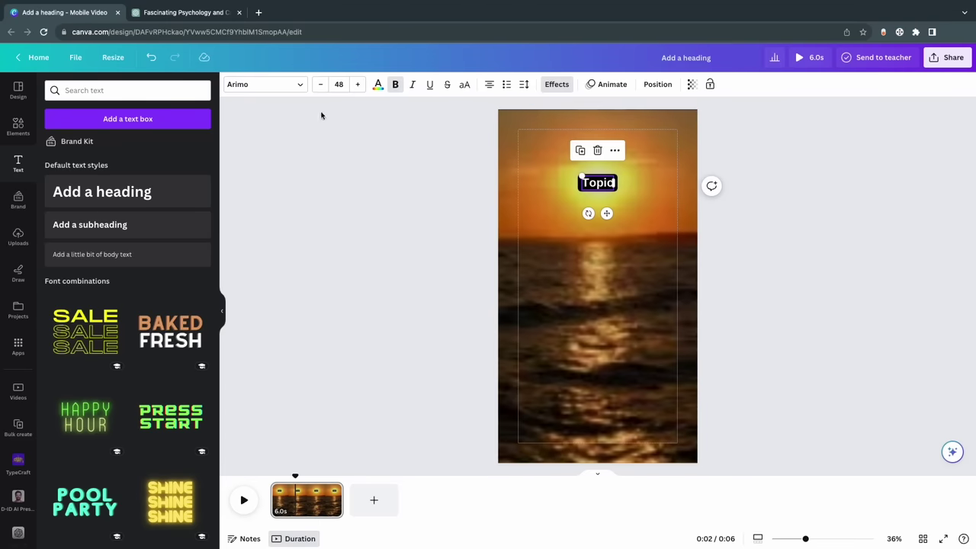
pyautogui.click(271, 89)
pyautogui.click(124, 185)
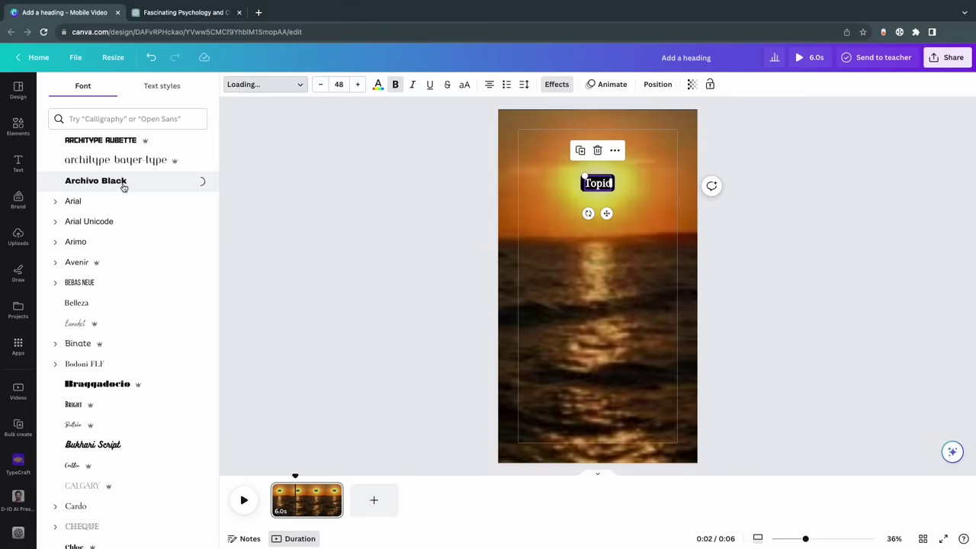
pyautogui.scroll(15, 207, 351)
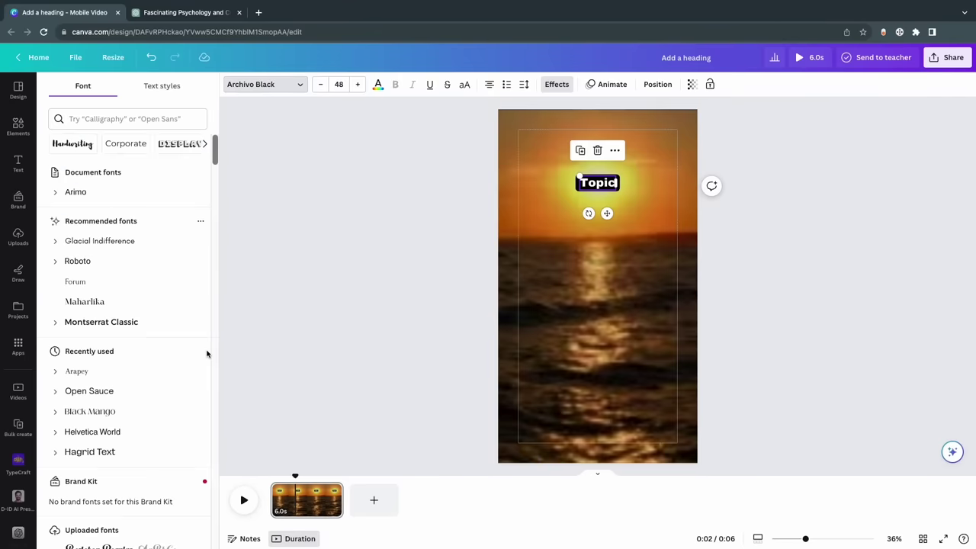
pyautogui.scroll(-3, 193, 351)
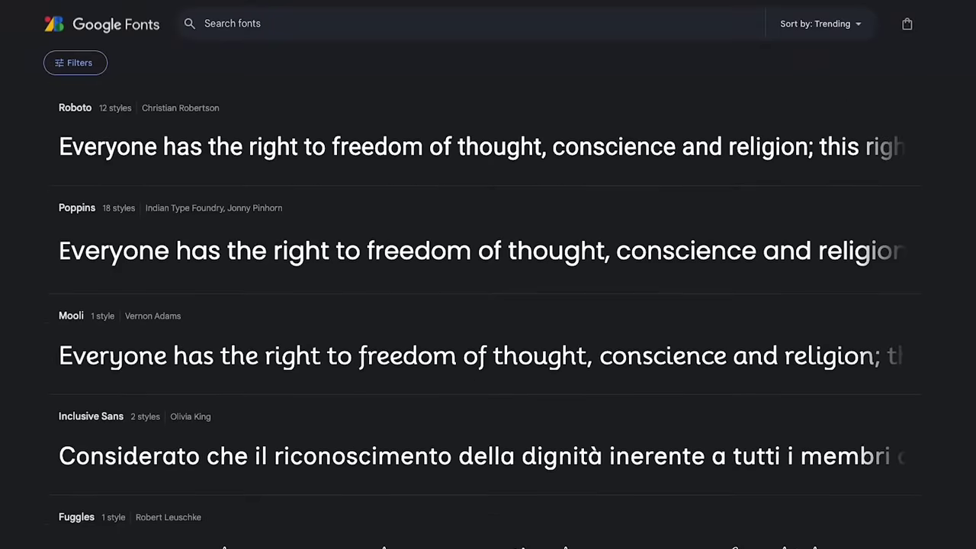
pyautogui.scroll(-3, 482, 311)
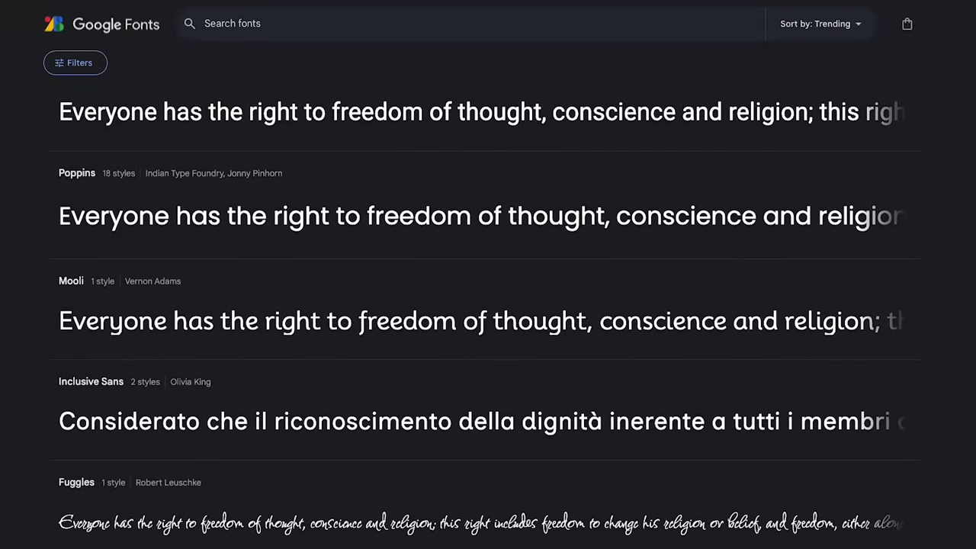
pyautogui.scroll(-2, 482, 311)
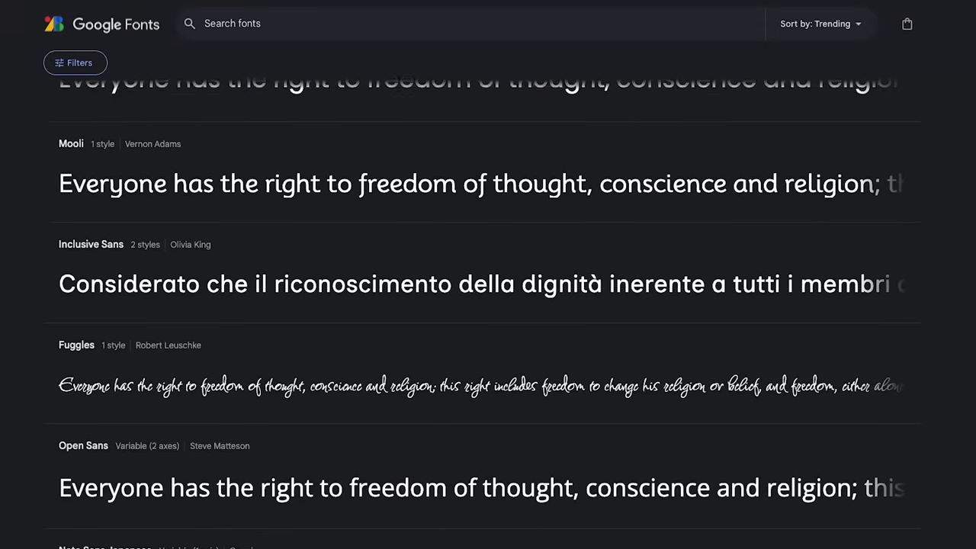
pyautogui.scroll(-1, 482, 311)
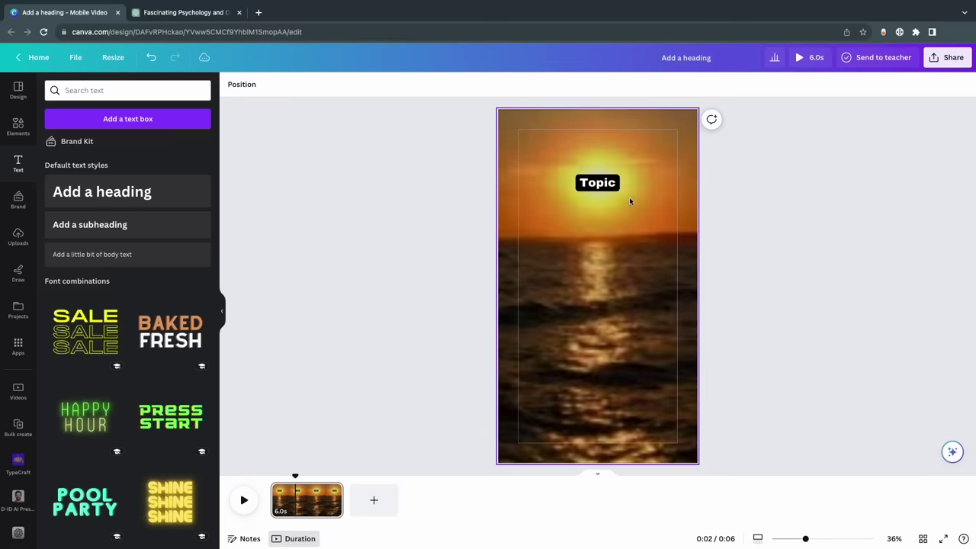
pyautogui.click(619, 191)
pyautogui.rightClick(613, 190)
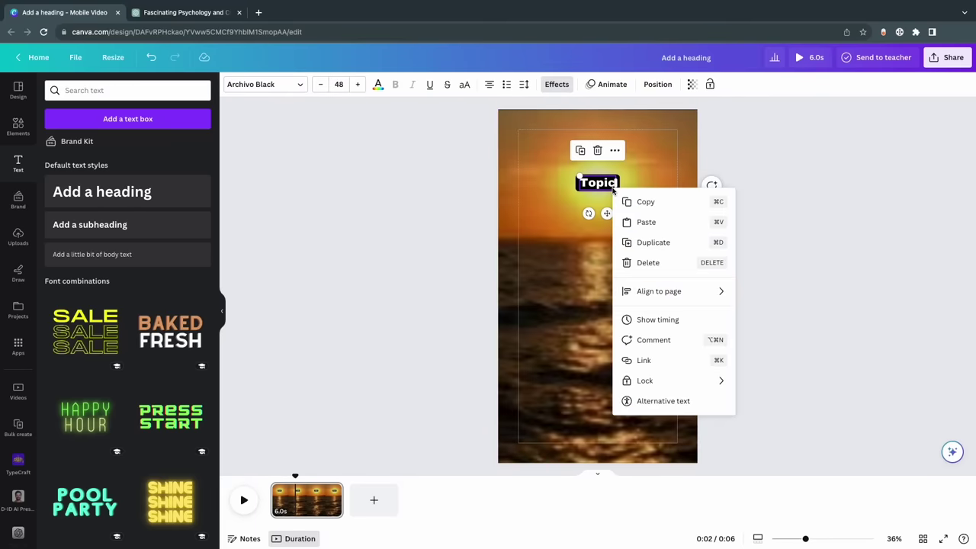
# - Duplicate the Topic heading, move the copy below it, and retype it as 'Part 1'
pyautogui.click(632, 242)
pyautogui.moveTo(609, 216); pyautogui.dragTo(608, 317)
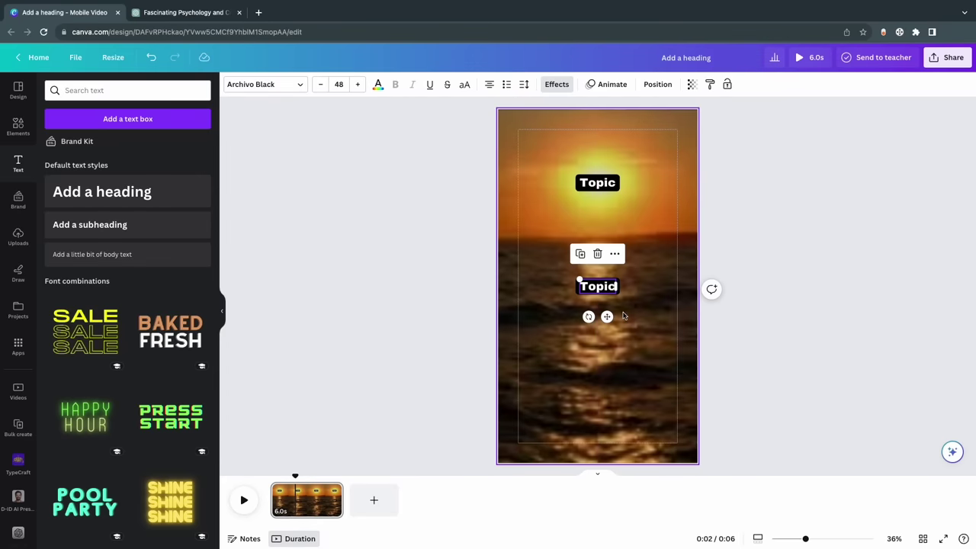
pyautogui.click(626, 316)
pyautogui.click(614, 295)
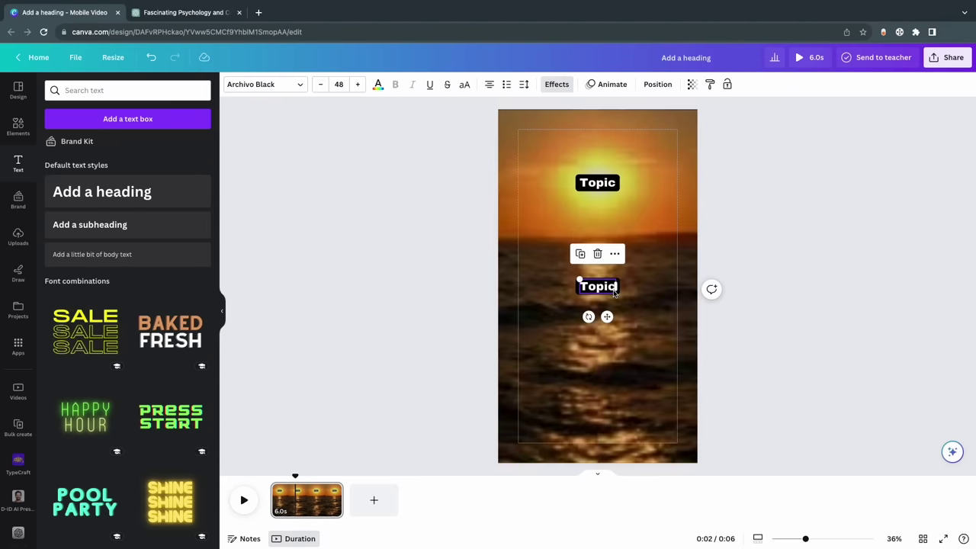
pyautogui.doubleClick(613, 290)
pyautogui.write('P')
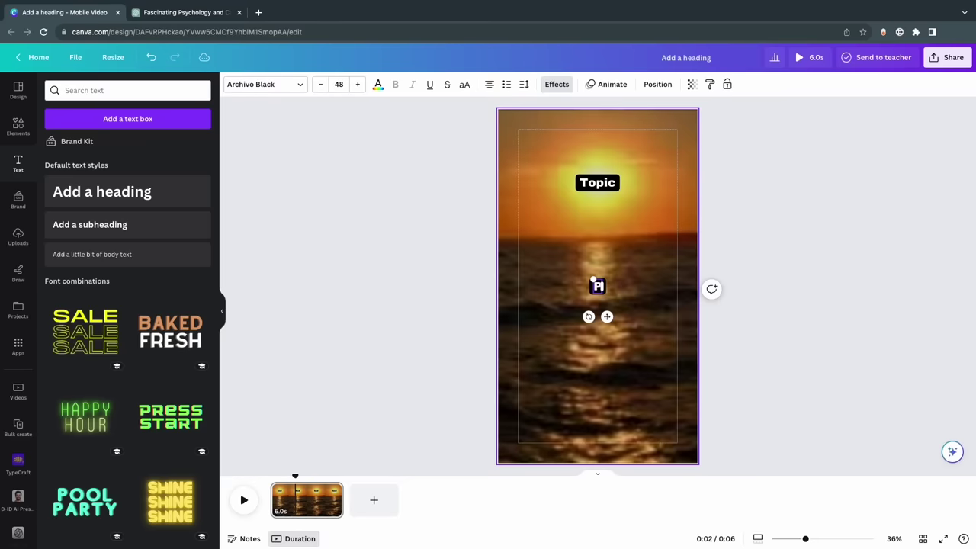
pyautogui.write('art 1')
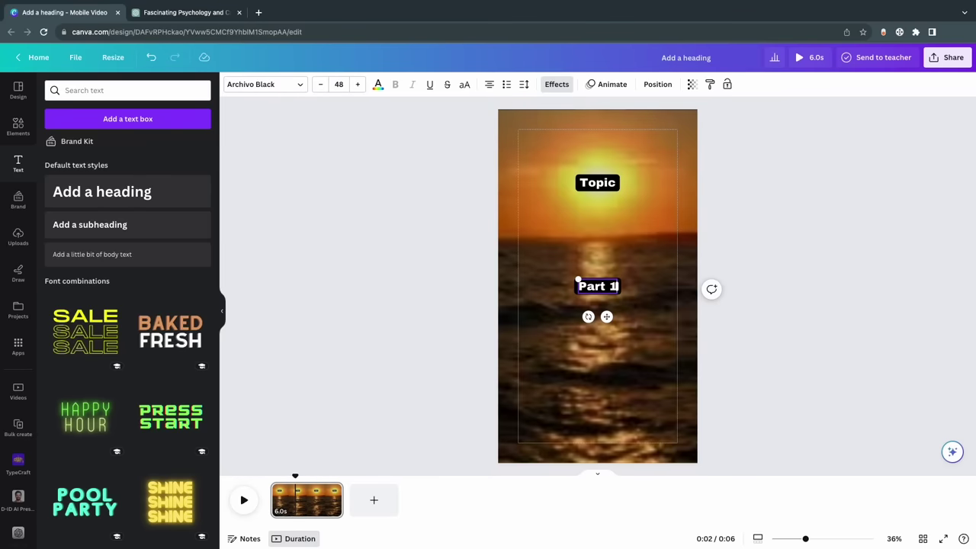
pyautogui.click(557, 84)
# - Replace Part 1's background box with a black Outline effect of thickness 95
pyautogui.click(69, 162)
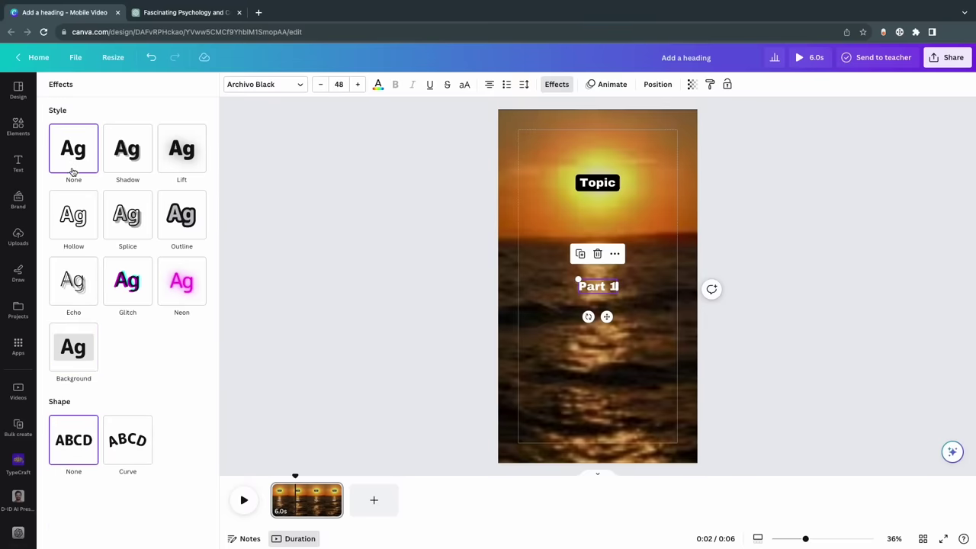
pyautogui.click(176, 224)
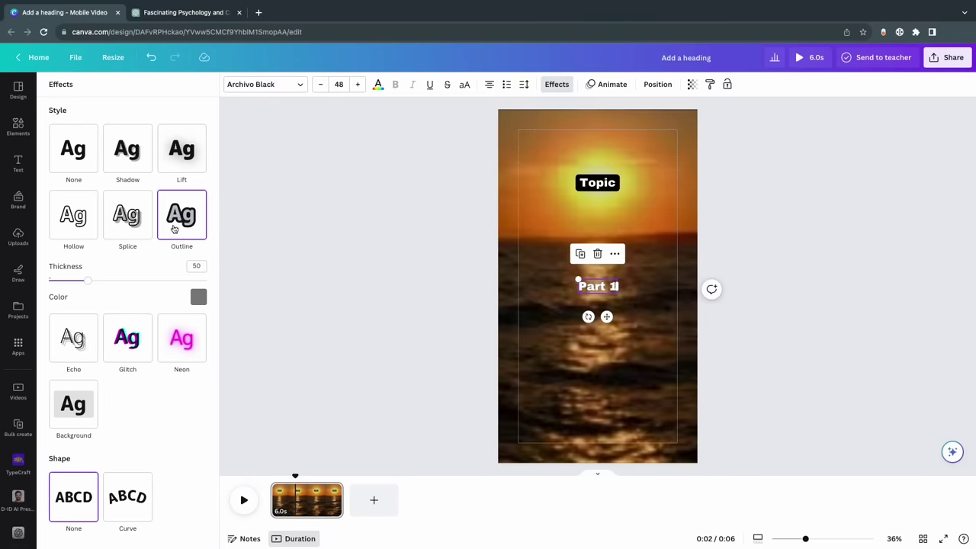
pyautogui.click(198, 297)
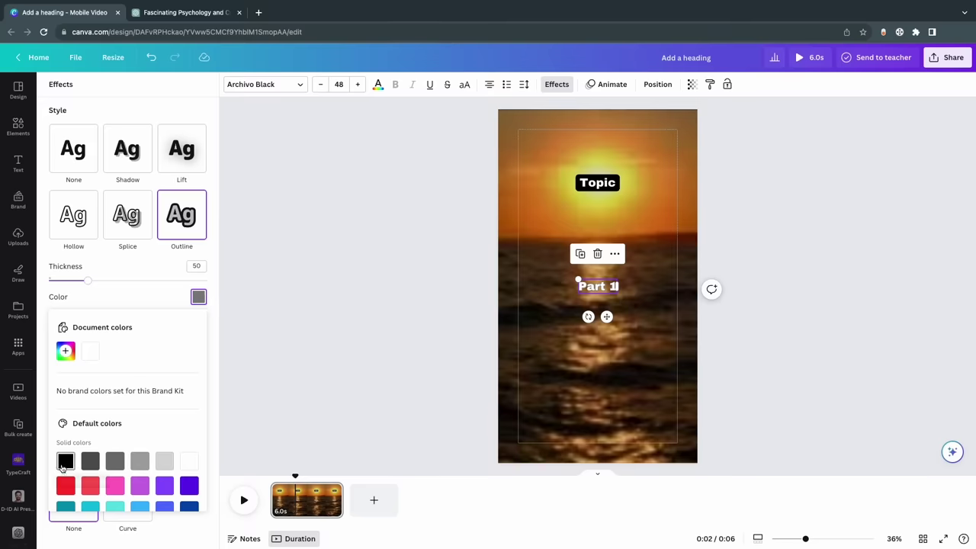
pyautogui.click(64, 464)
pyautogui.click(146, 273)
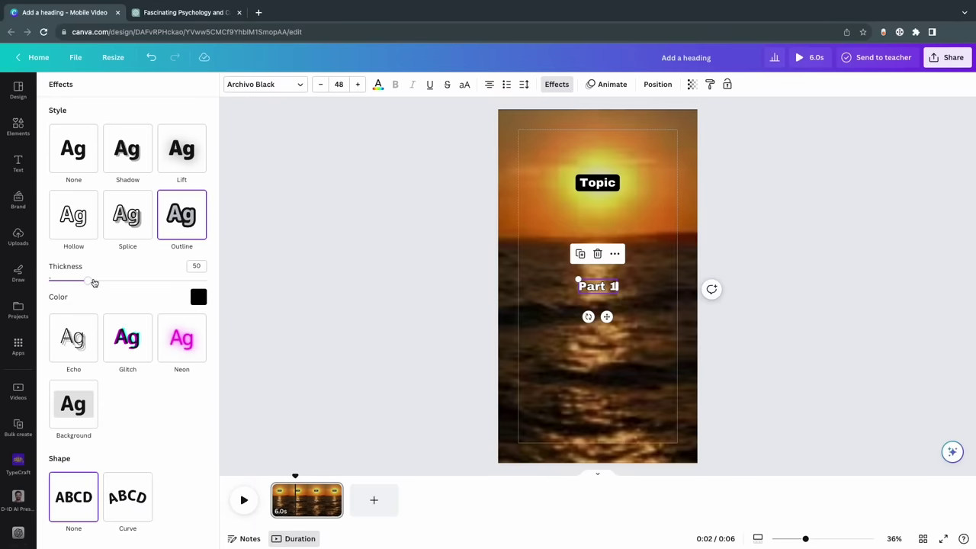
pyautogui.moveTo(93, 283); pyautogui.dragTo(124, 289)
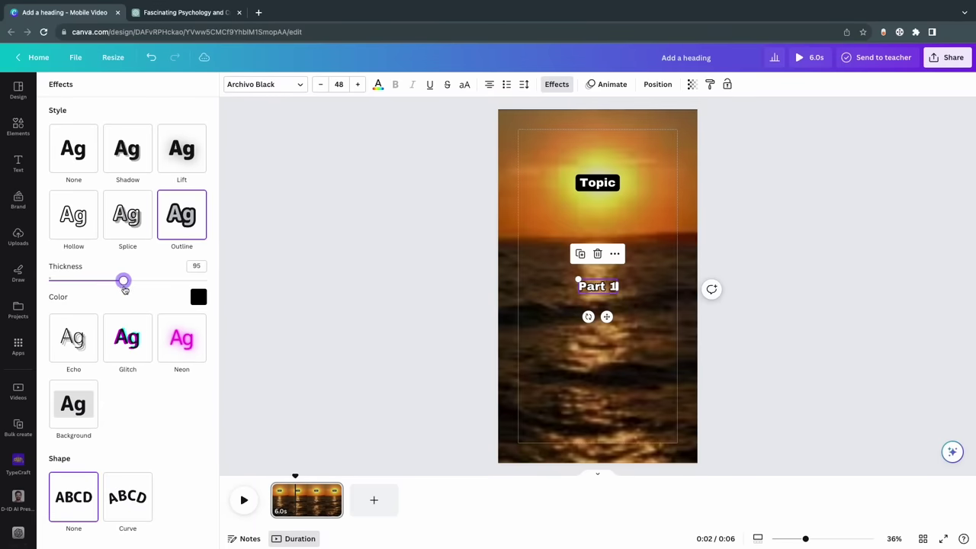
# - Duplicate Part 1 just below itself and change the copy's text to 'Part 2'
pyautogui.click(327, 269)
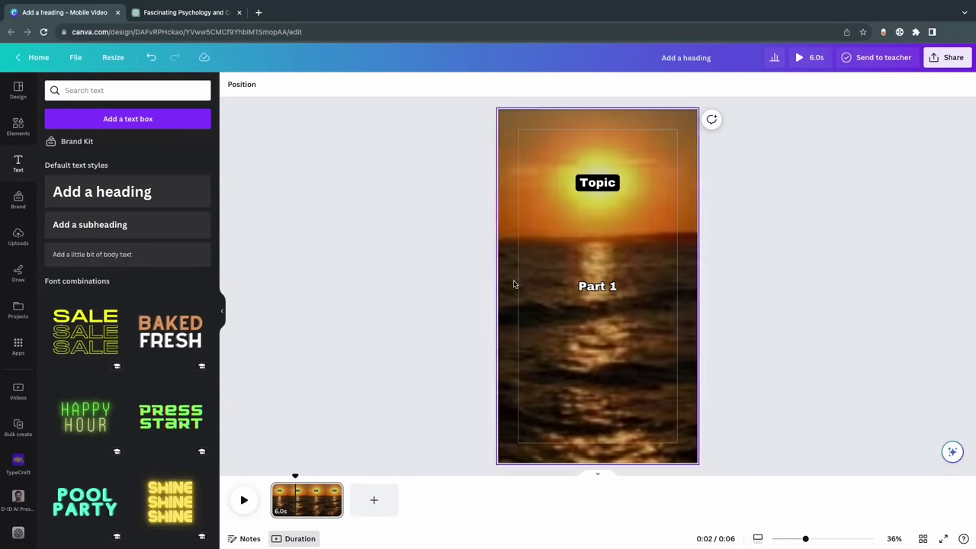
pyautogui.click(581, 287)
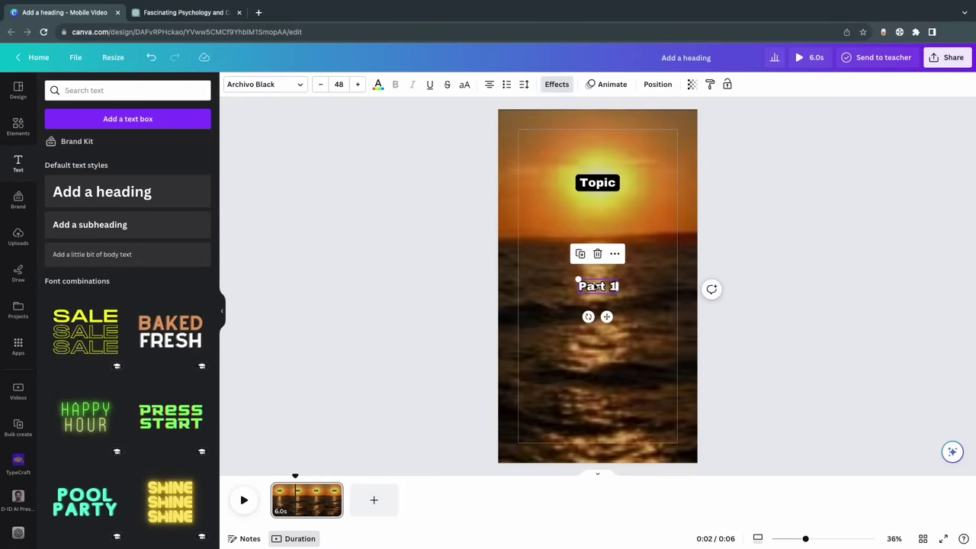
pyautogui.rightClick(608, 291)
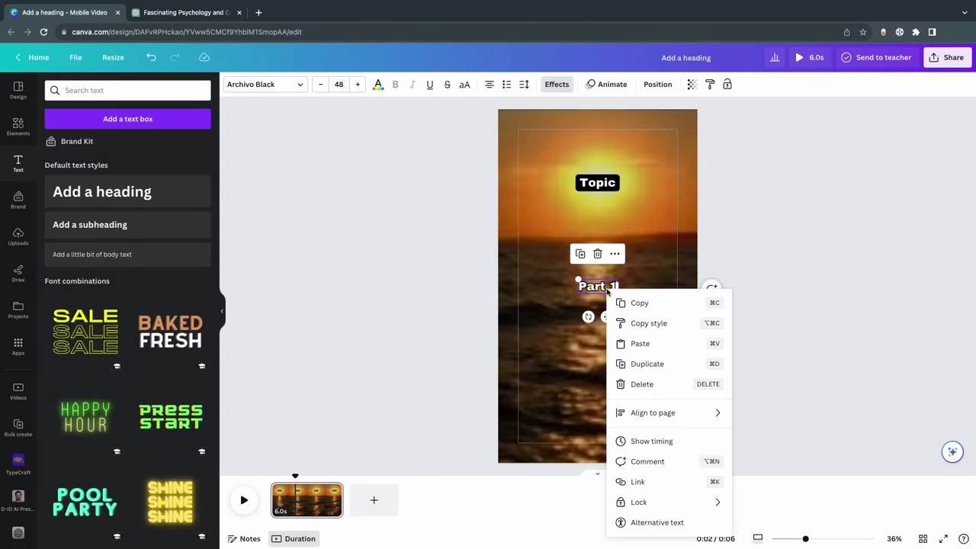
pyautogui.click(646, 363)
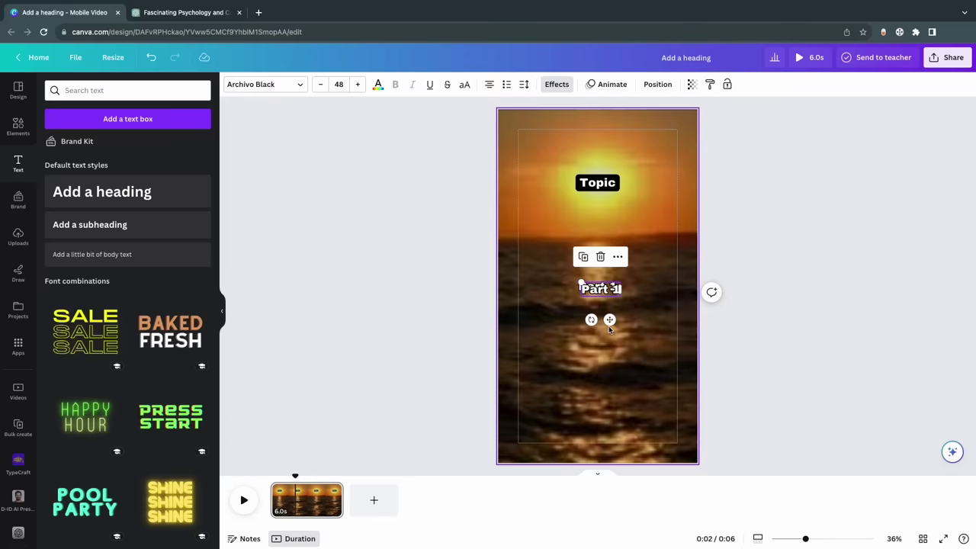
pyautogui.moveTo(607, 326); pyautogui.dragTo(606, 333)
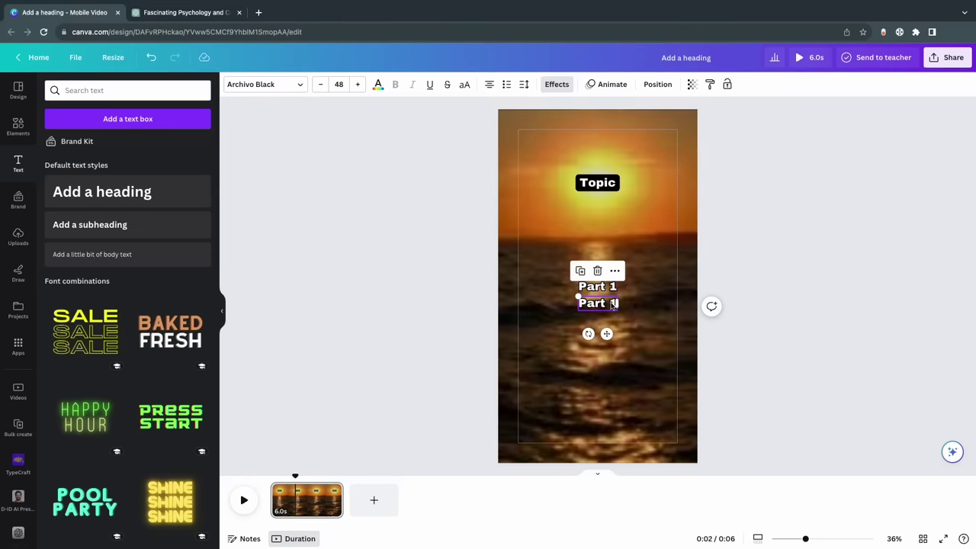
pyautogui.doubleClick(597, 303)
pyautogui.press('BackSpace')
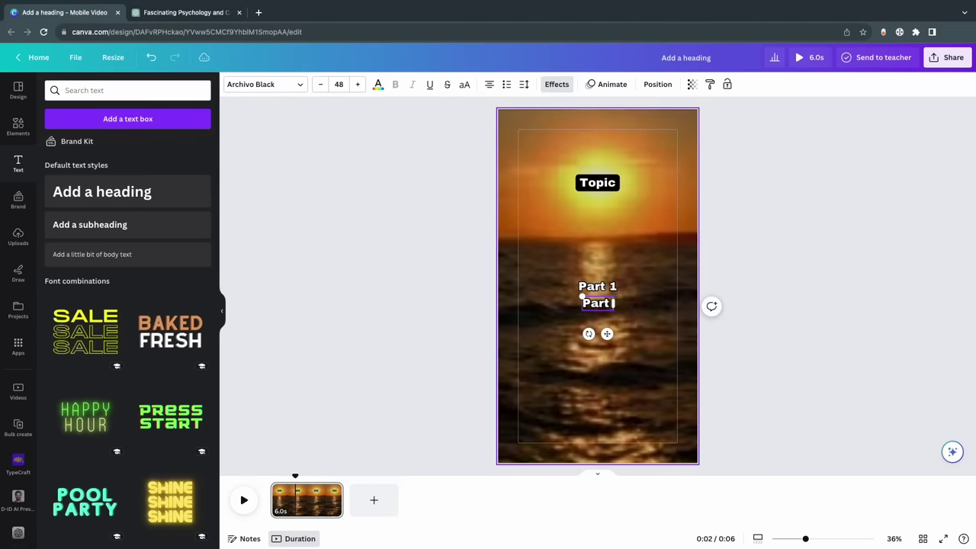
pyautogui.write('2')
pyautogui.click(752, 308)
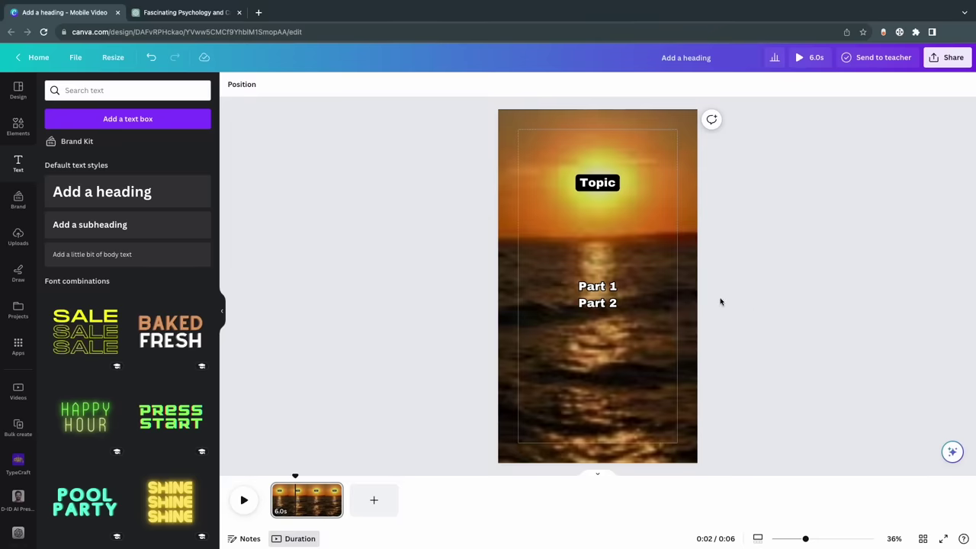
# - Stretch the Part 1 and Part 2 text boxes out to the left and right margin guides
pyautogui.click(604, 287)
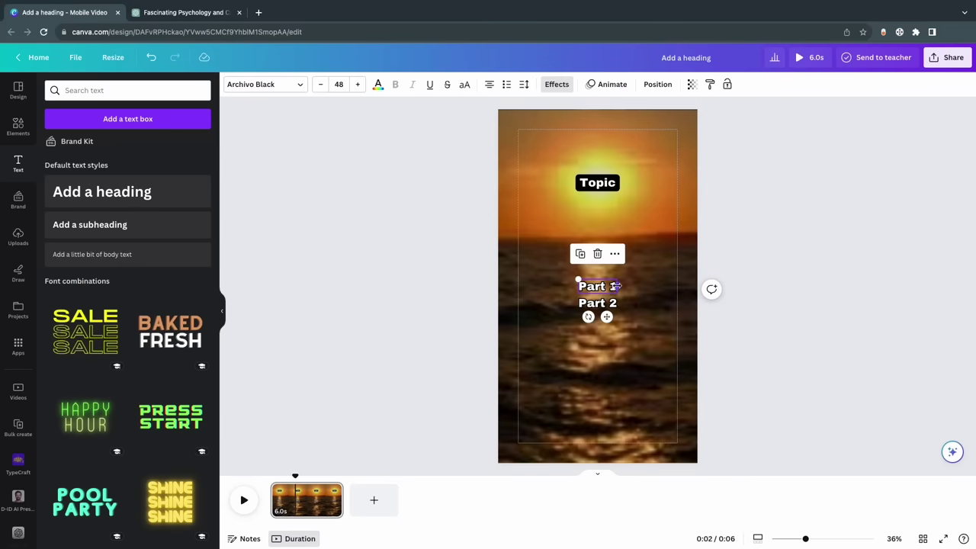
pyautogui.moveTo(616, 287); pyautogui.dragTo(676, 286)
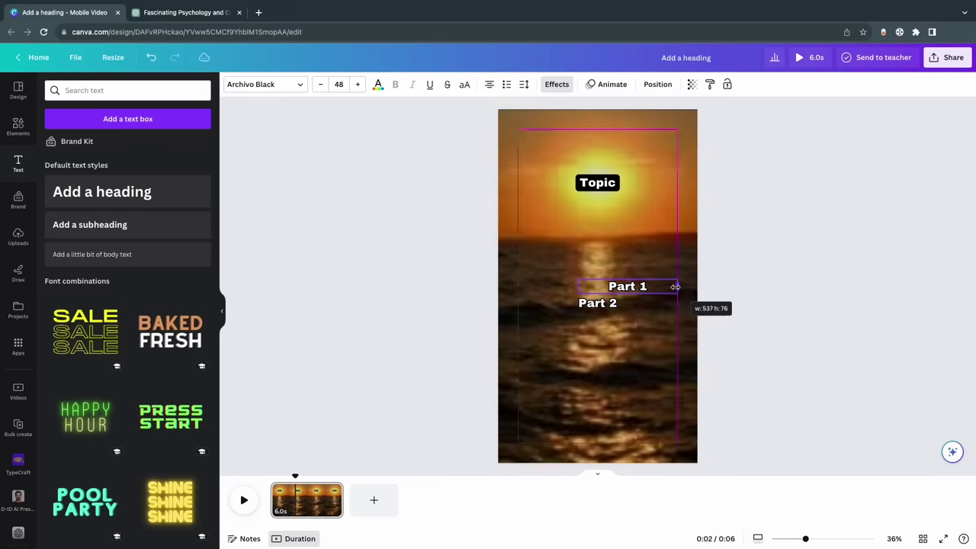
pyautogui.moveTo(578, 287); pyautogui.dragTo(519, 286)
pyautogui.click(606, 307)
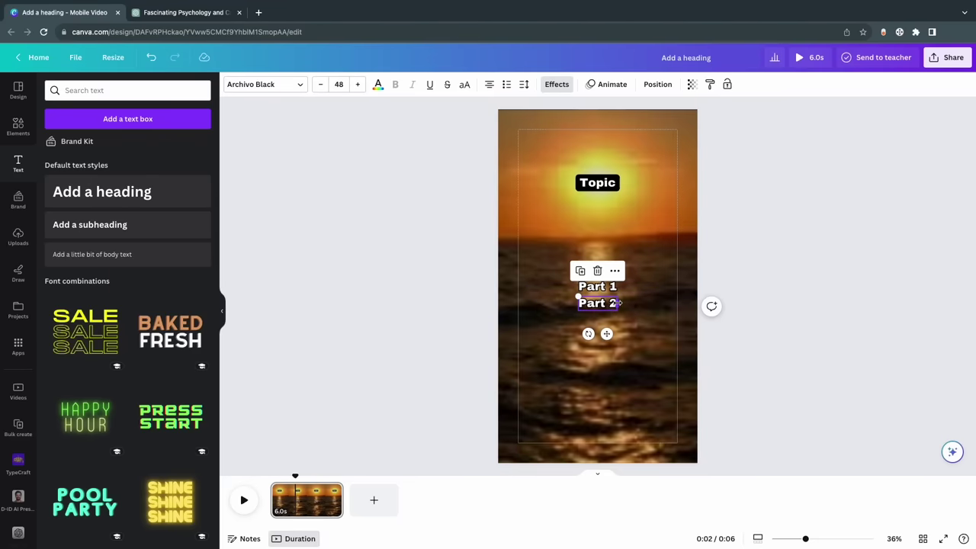
pyautogui.moveTo(619, 304); pyautogui.dragTo(677, 303)
pyautogui.moveTo(576, 304); pyautogui.dragTo(520, 305)
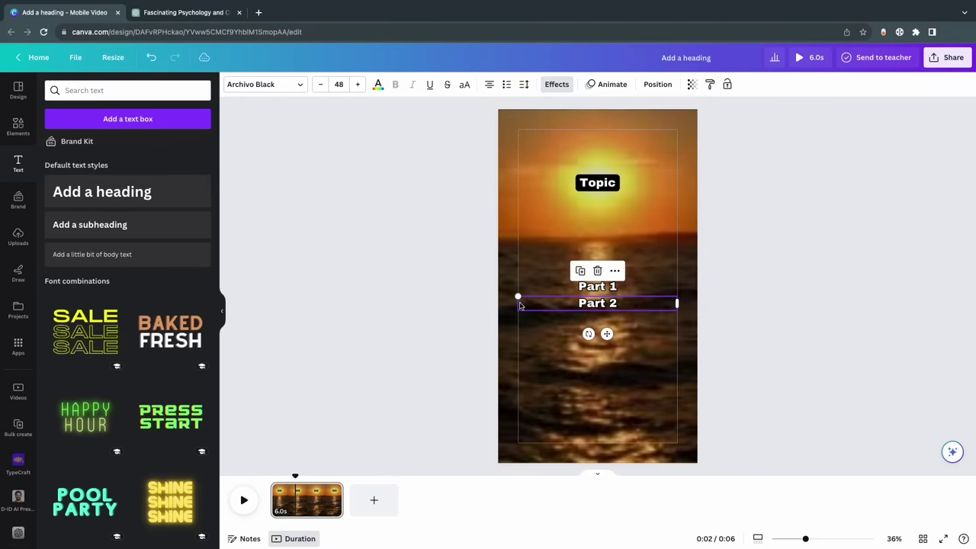
pyautogui.click(793, 330)
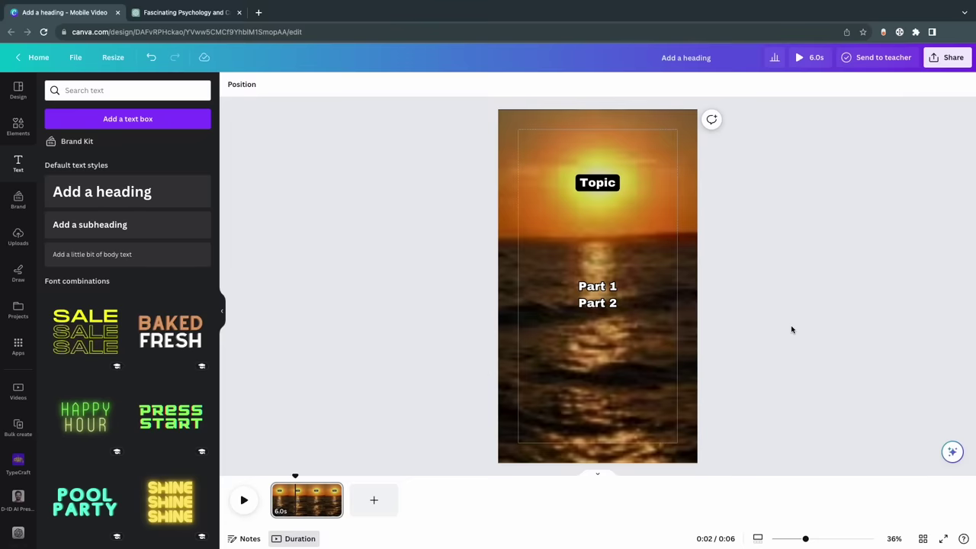
# - Show Part 1's timing and shorten its bar so it disappears earlier
pyautogui.click(616, 288)
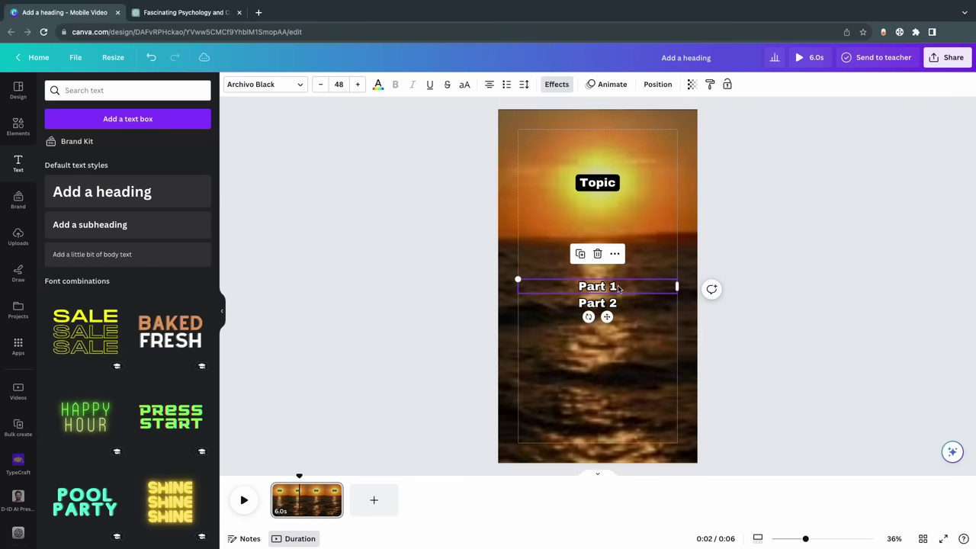
pyautogui.rightClick(618, 287)
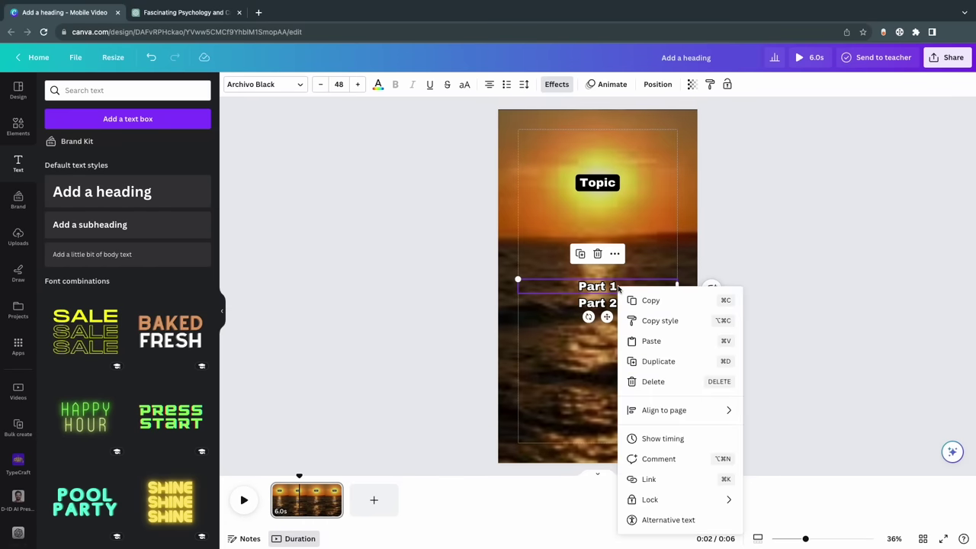
pyautogui.click(691, 438)
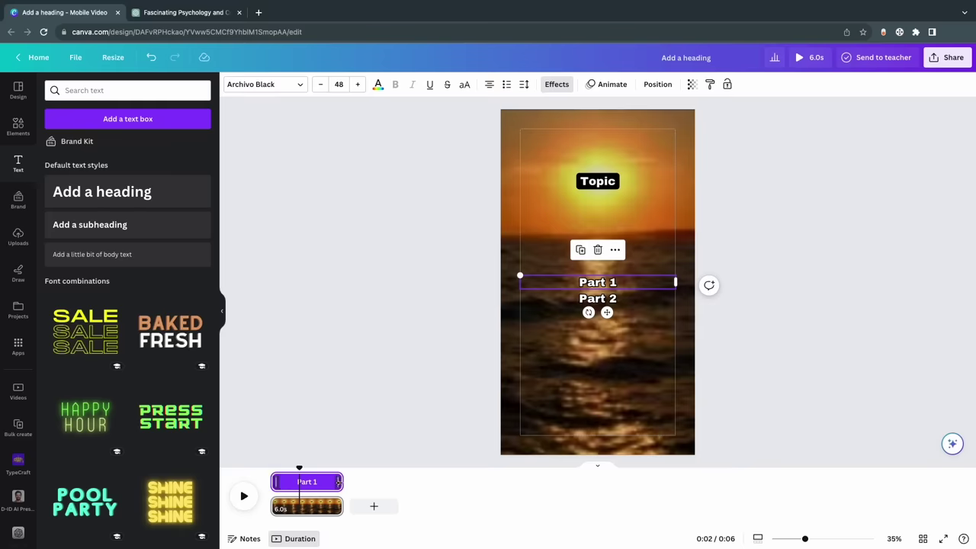
pyautogui.moveTo(341, 481); pyautogui.dragTo(324, 482)
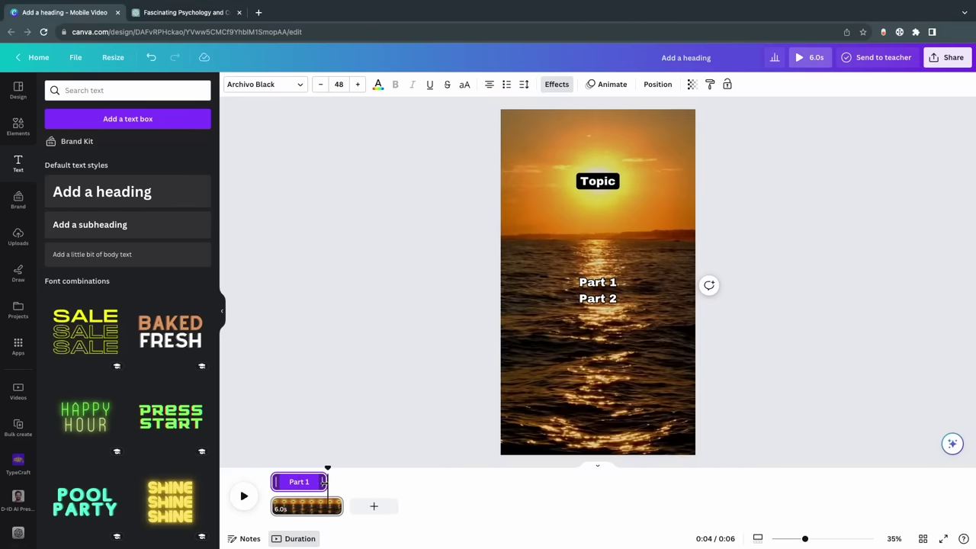
pyautogui.click(603, 303)
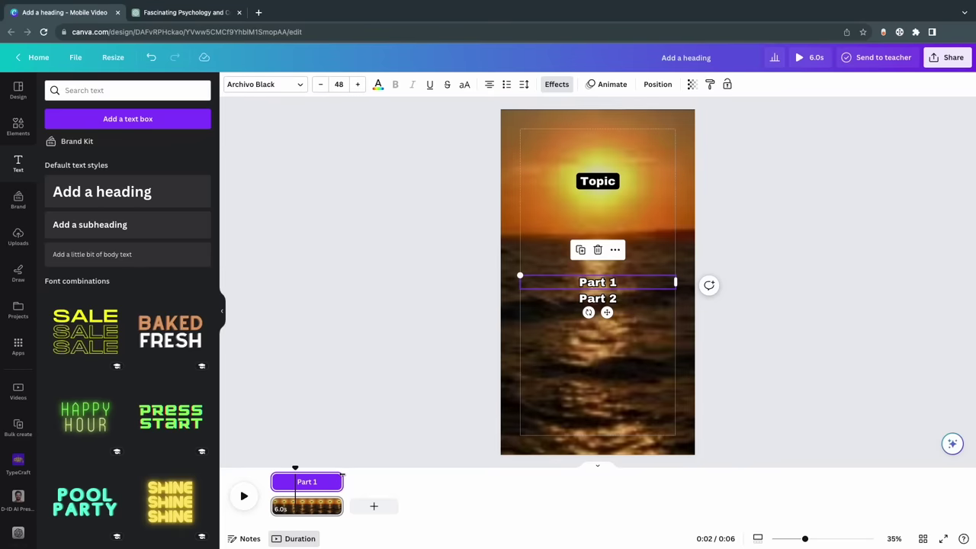
pyautogui.moveTo(341, 481); pyautogui.dragTo(312, 478)
pyautogui.click(365, 428)
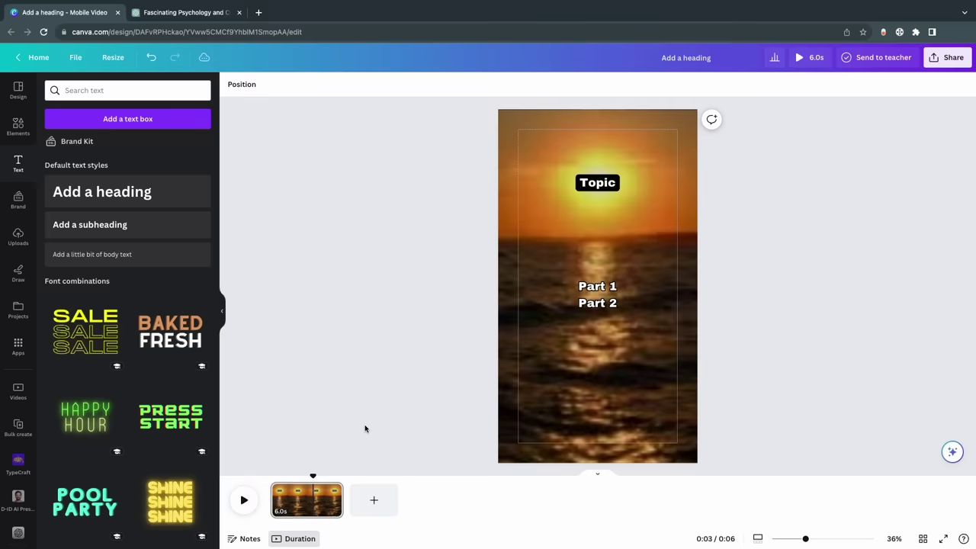
# - Move Part 2's start to about 3.5 s and play the clip to check
pyautogui.click(605, 310)
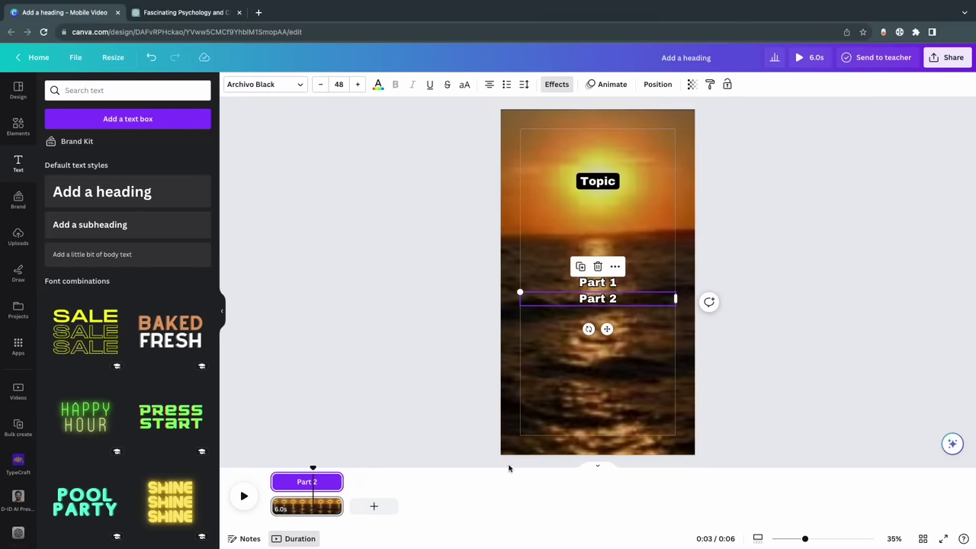
pyautogui.moveTo(273, 482); pyautogui.dragTo(302, 482)
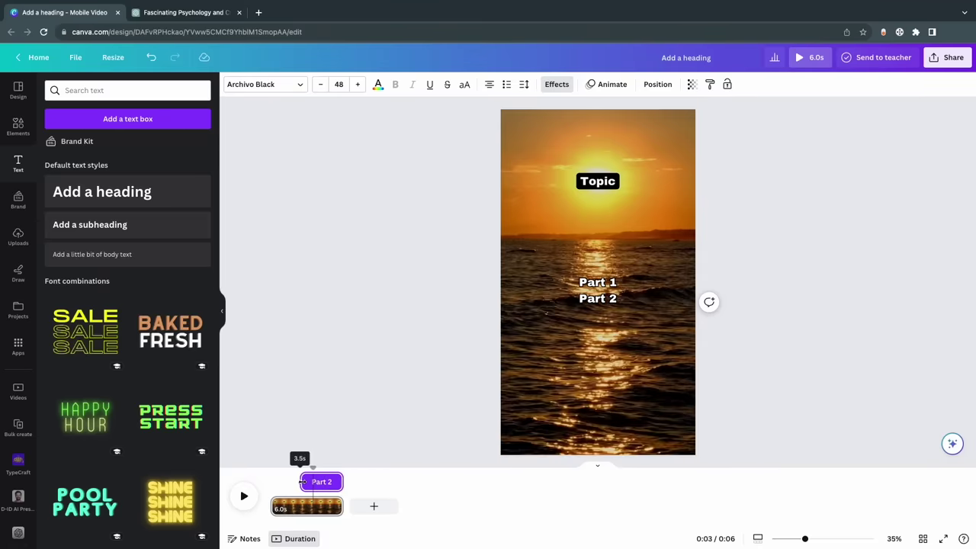
pyautogui.click(244, 496)
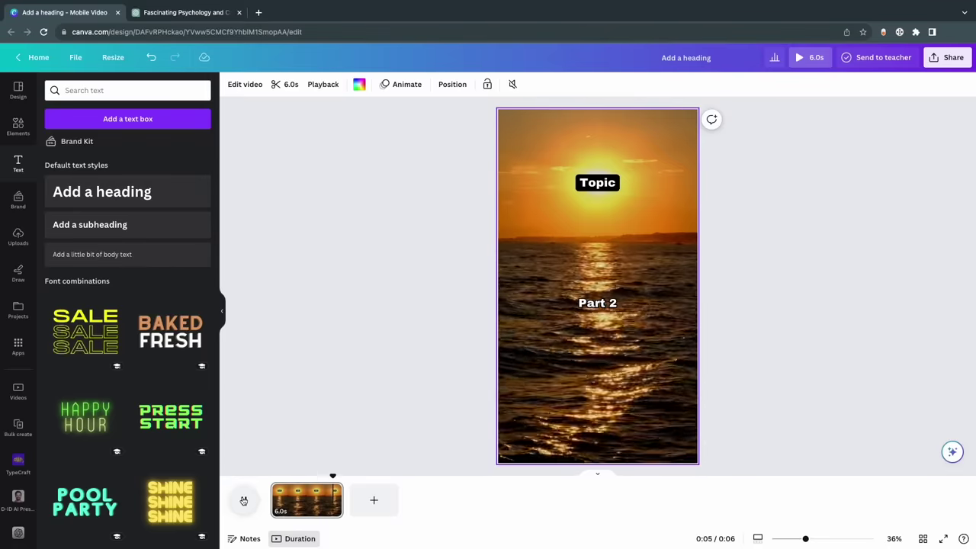
# - Open Bulk create from Apps and copy the Topic/Part 1/Part 2 fact table in ChatGPT
pyautogui.click(390, 367)
pyautogui.click(17, 349)
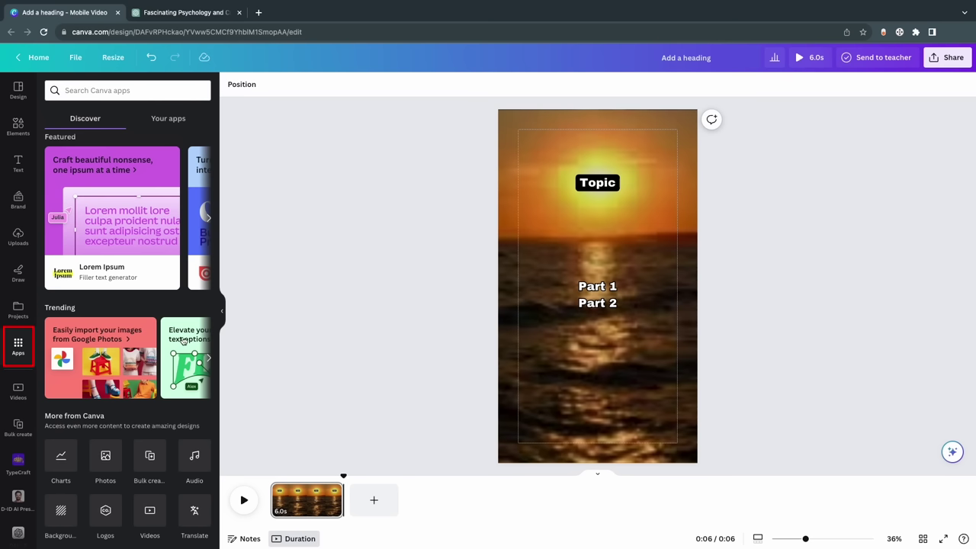
pyautogui.click(146, 470)
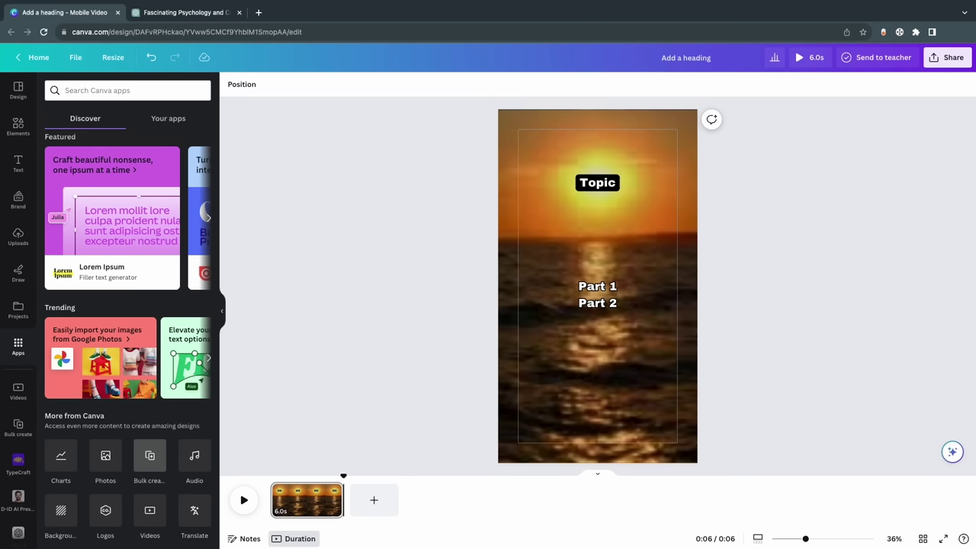
pyautogui.click(146, 469)
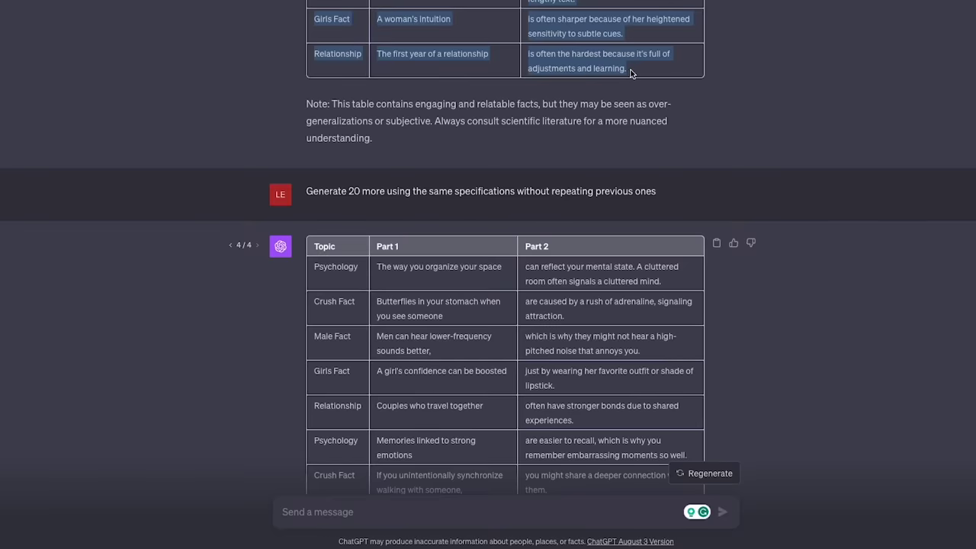
pyautogui.rightClick(616, 64)
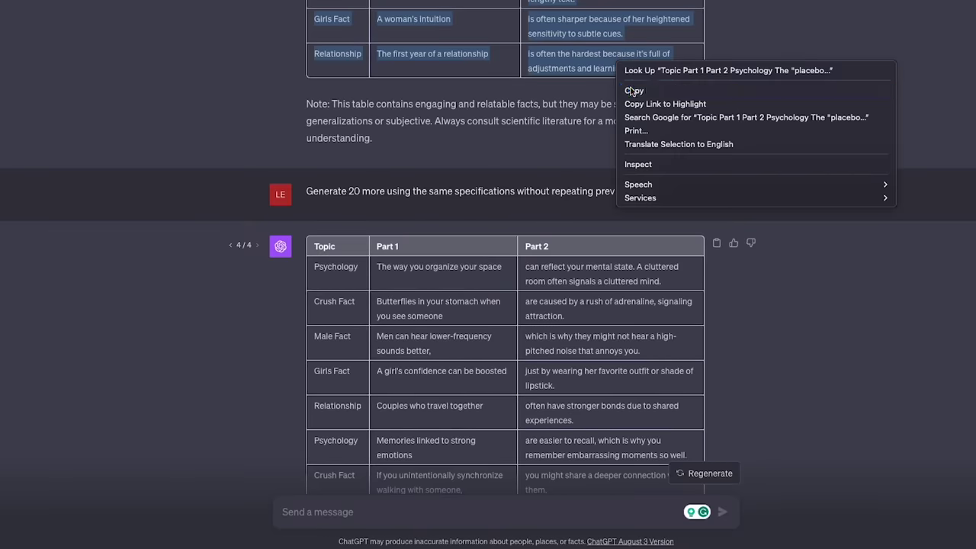
pyautogui.click(631, 91)
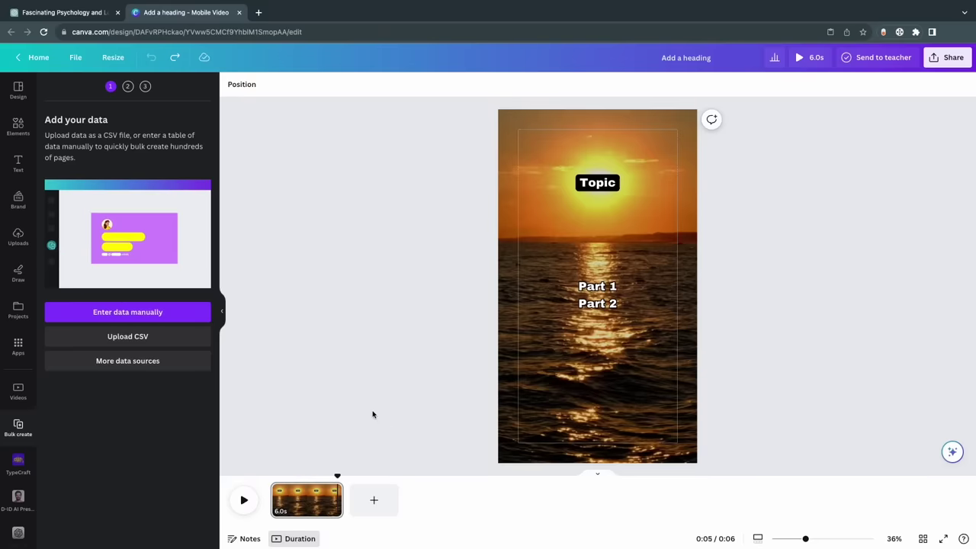
# - Paste the fact table into Bulk create's manual data entry, check the columns, and click Done
pyautogui.click(149, 321)
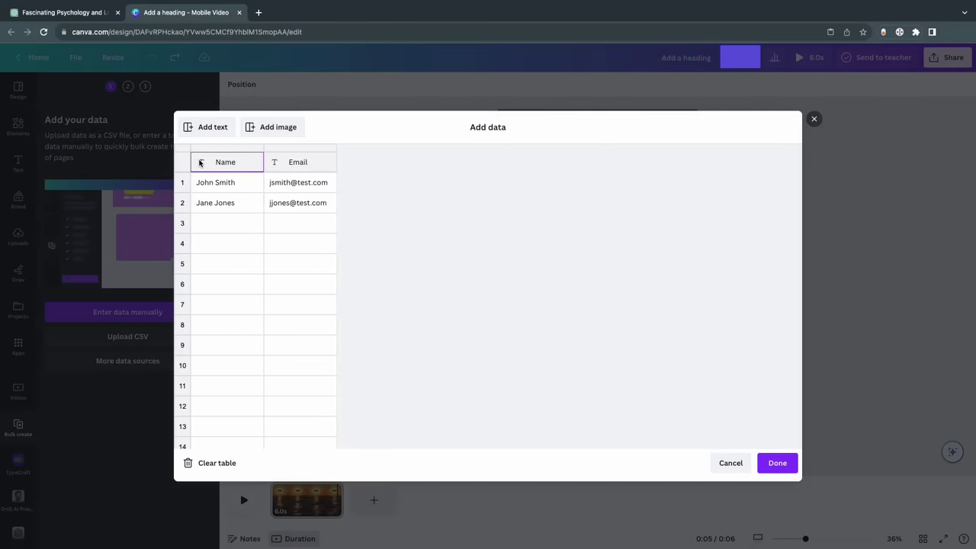
pyautogui.rightClick(200, 161)
pyautogui.click(232, 197)
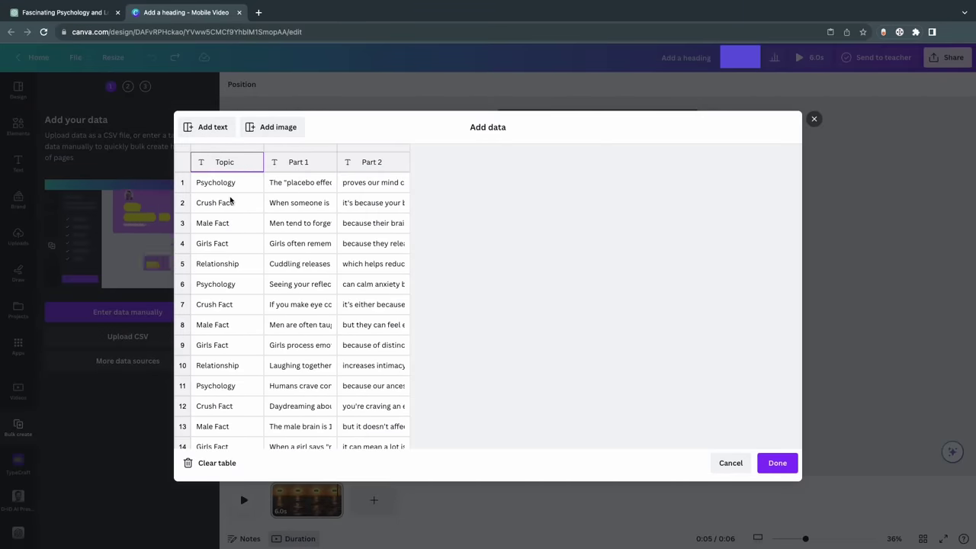
pyautogui.scroll(-8, 241, 223)
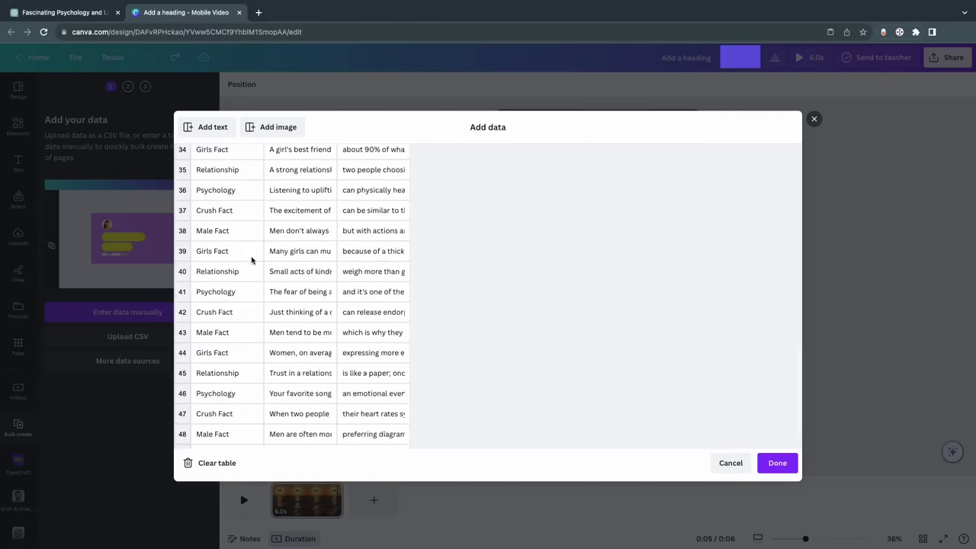
pyautogui.scroll(10, 252, 257)
pyautogui.click(283, 170)
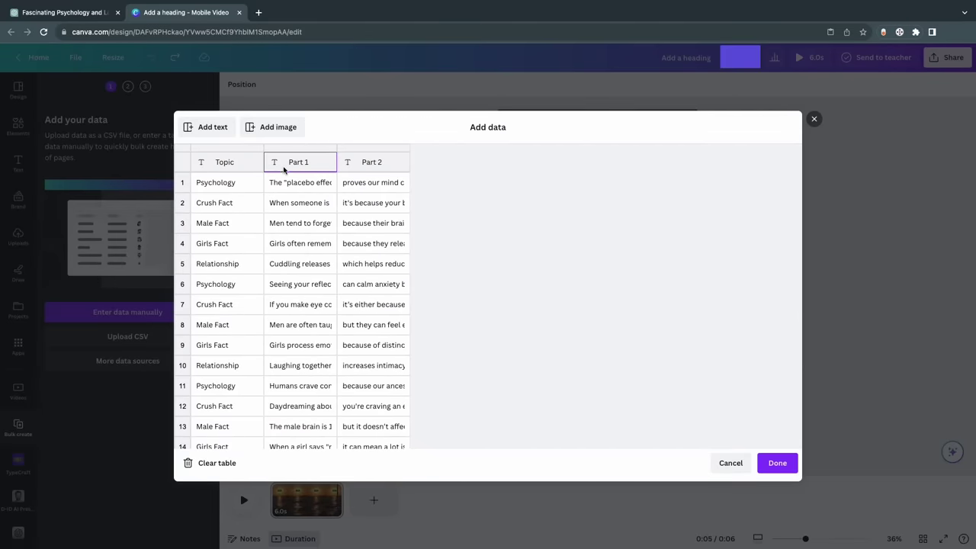
pyautogui.click(377, 174)
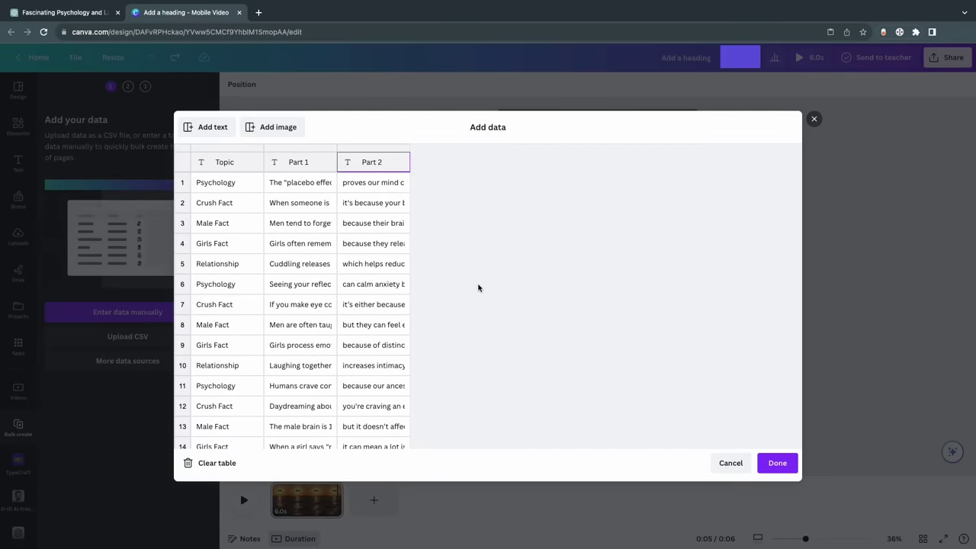
pyautogui.click(774, 465)
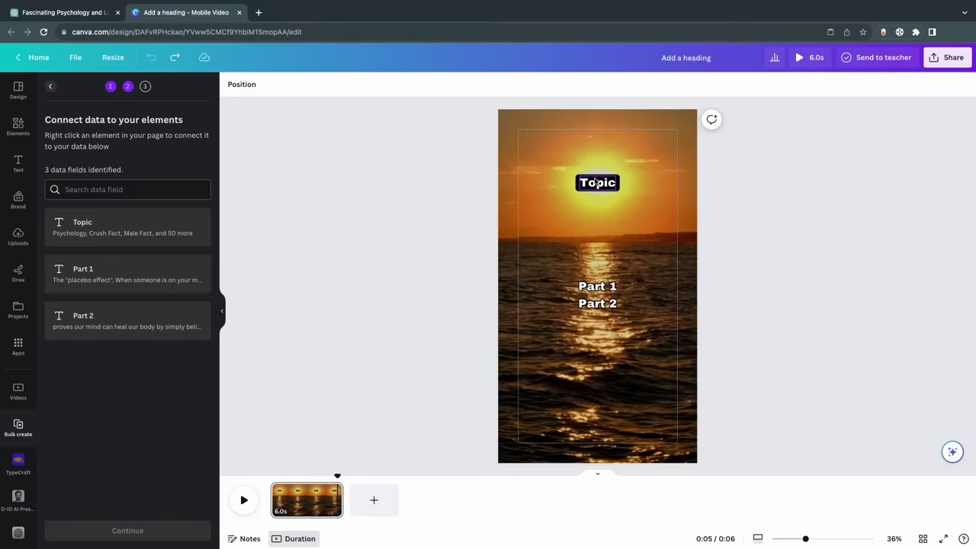
# - Connect the Topic heading to the Topic data field
pyautogui.click(597, 182)
pyautogui.rightClick(597, 182)
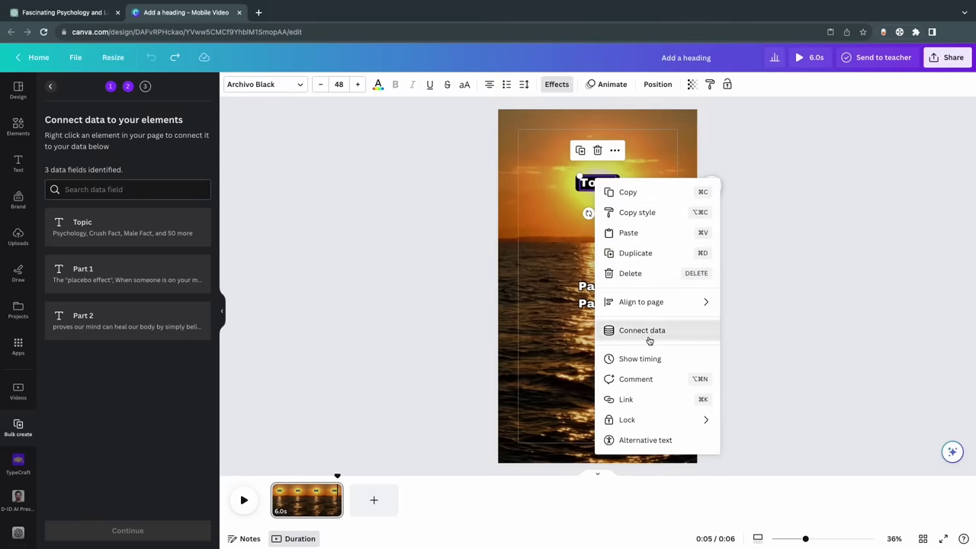
pyautogui.click(647, 334)
pyautogui.click(648, 246)
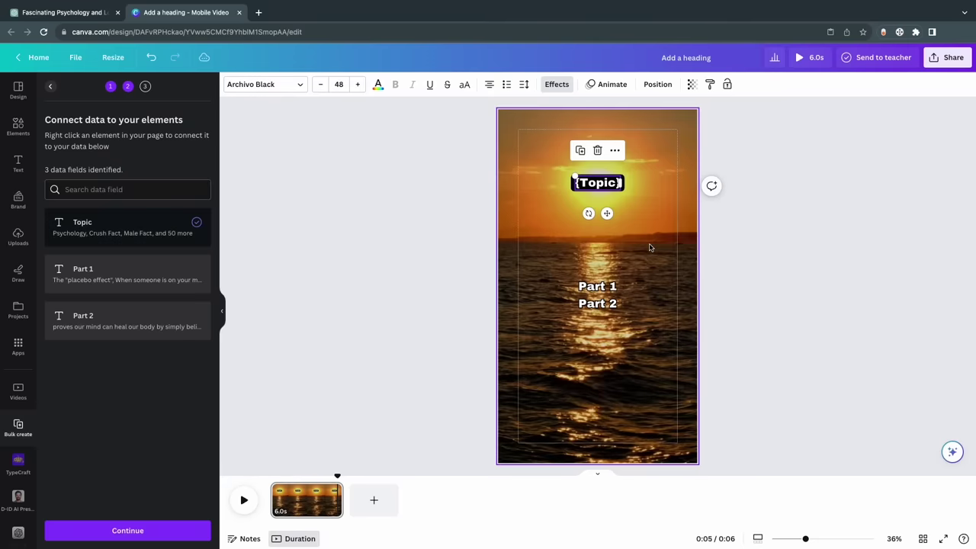
pyautogui.click(649, 244)
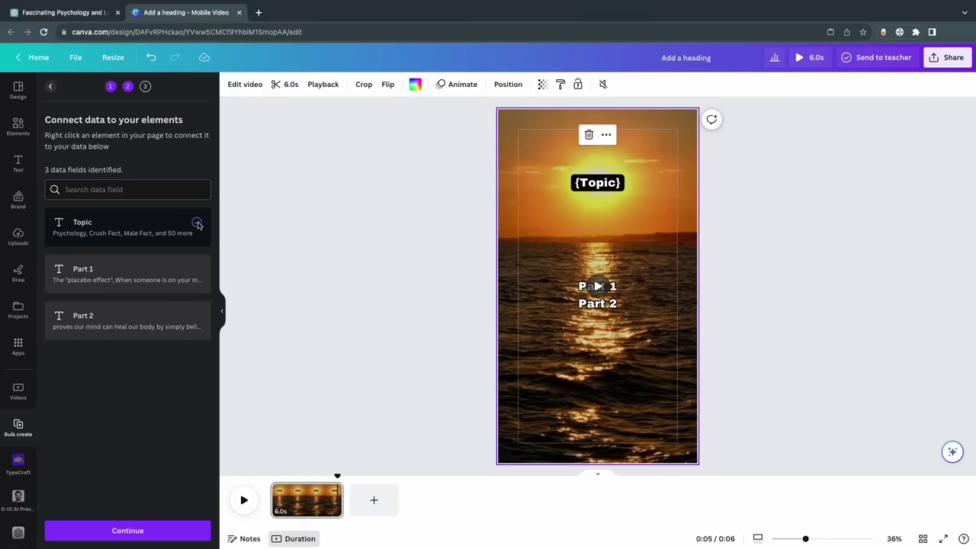
# - Connect the Part 1 text to the Part 1 data field
pyautogui.click(620, 284)
pyautogui.rightClick(620, 284)
pyautogui.click(671, 422)
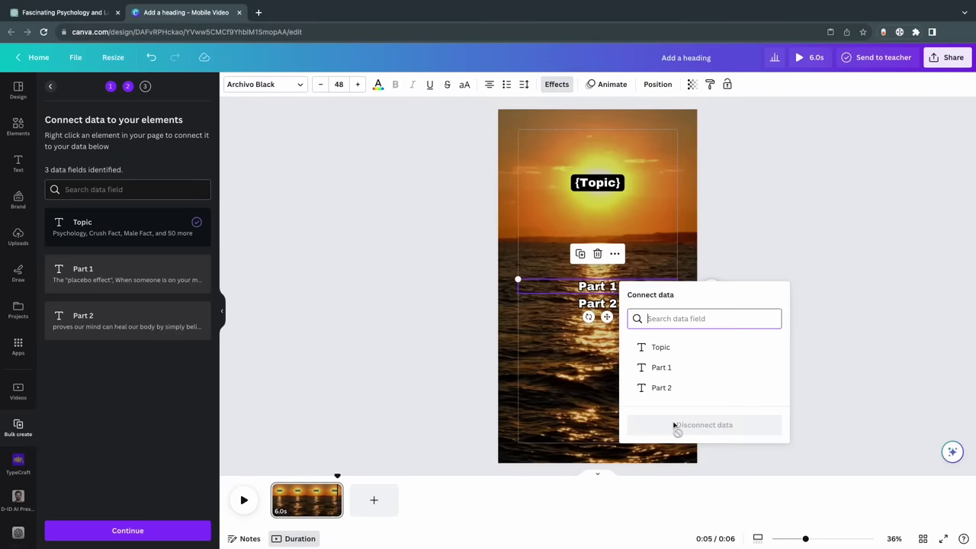
pyautogui.click(660, 366)
# - Connect the lower fact text to the Part 2 data field, then select the background video
pyautogui.click(610, 299)
pyautogui.rightClick(610, 299)
pyautogui.click(653, 421)
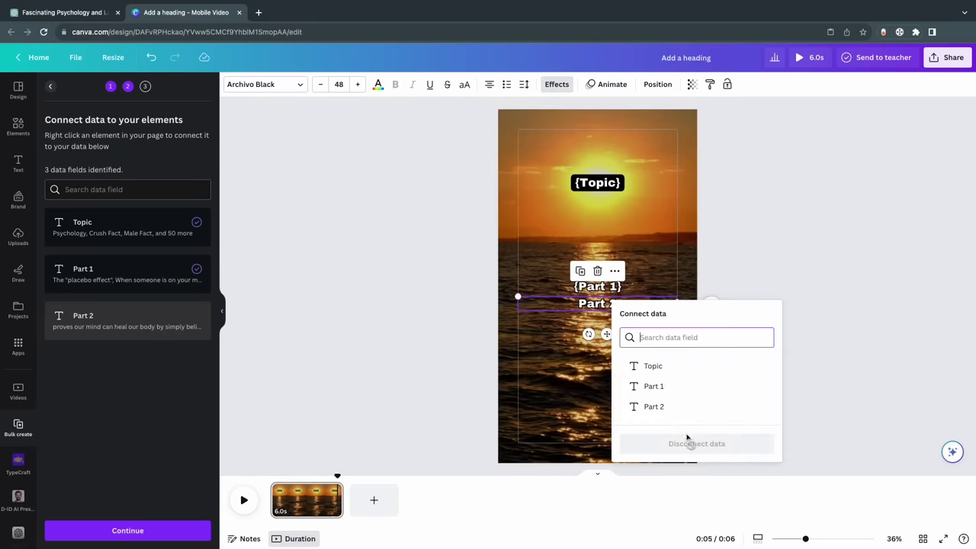
pyautogui.click(673, 404)
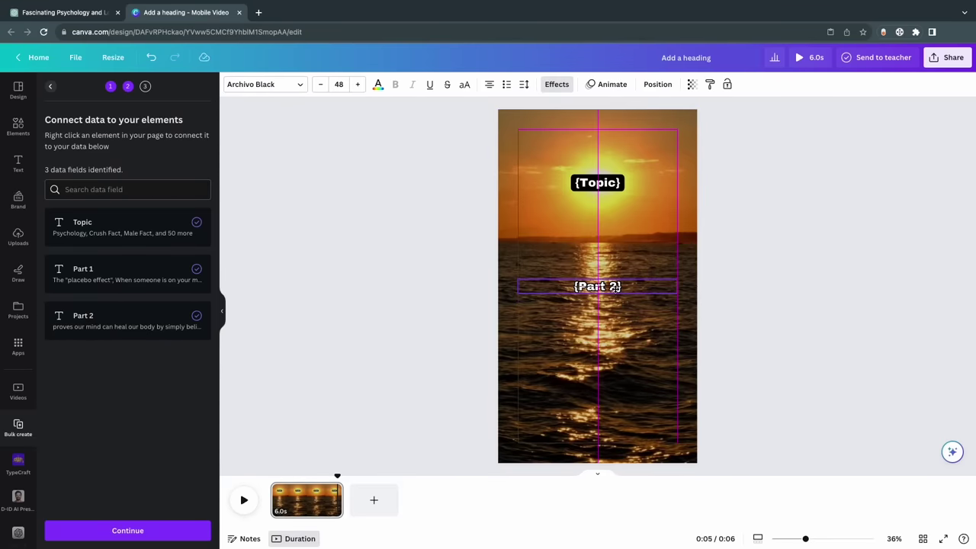
pyautogui.click(639, 352)
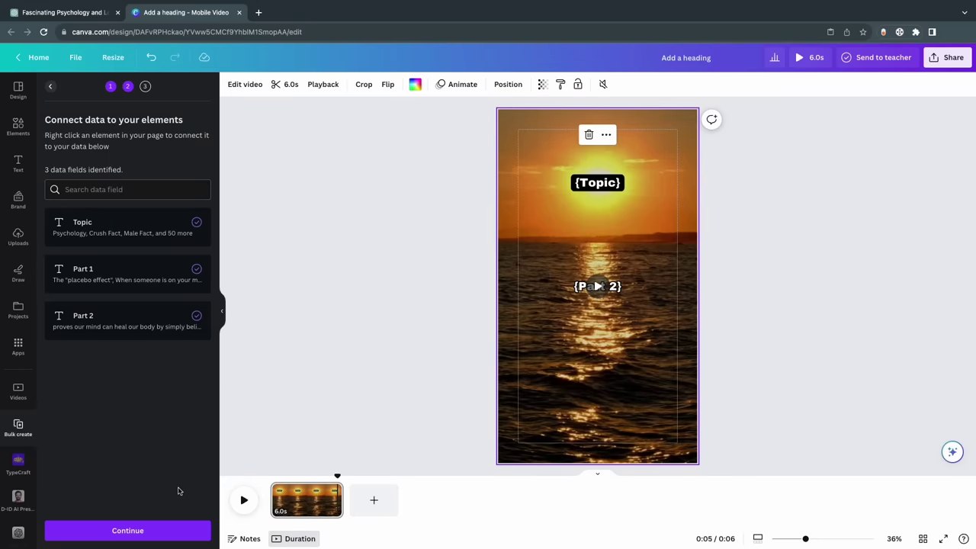
# - Generate the 50 sunset Short pages from the data, preview the 5:00 design, and open Share
pyautogui.click(142, 534)
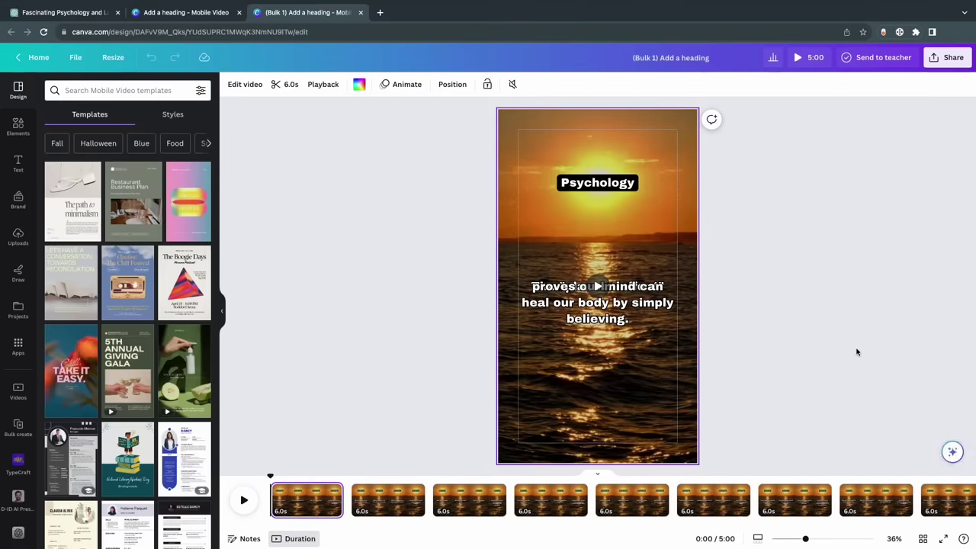
pyautogui.click(244, 501)
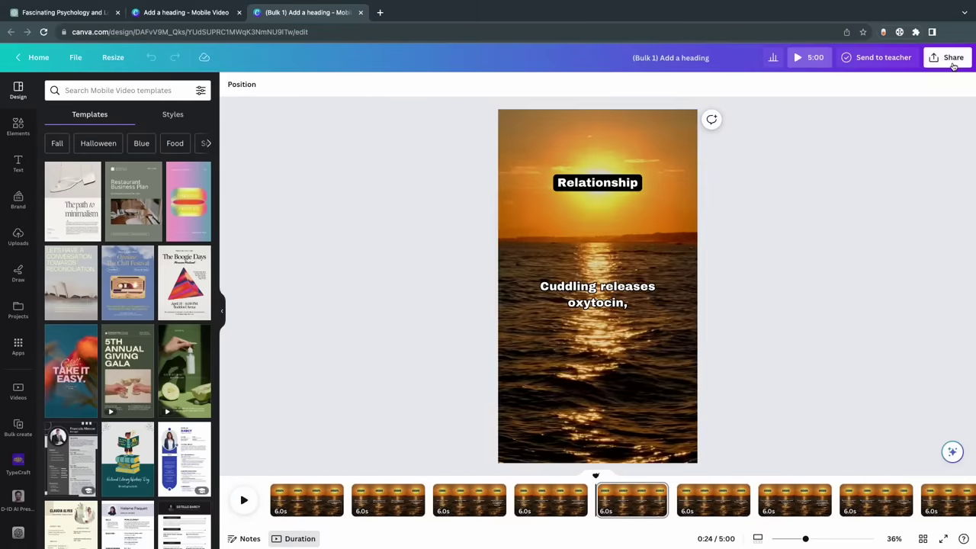
pyautogui.click(952, 64)
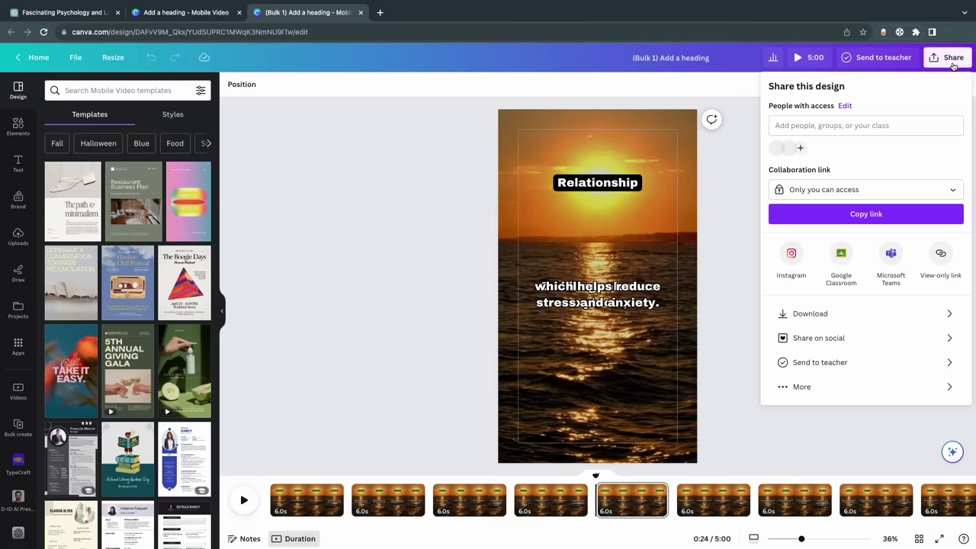
# - Download all 50 pages as separate 1080p MP4 video files
pyautogui.click(810, 312)
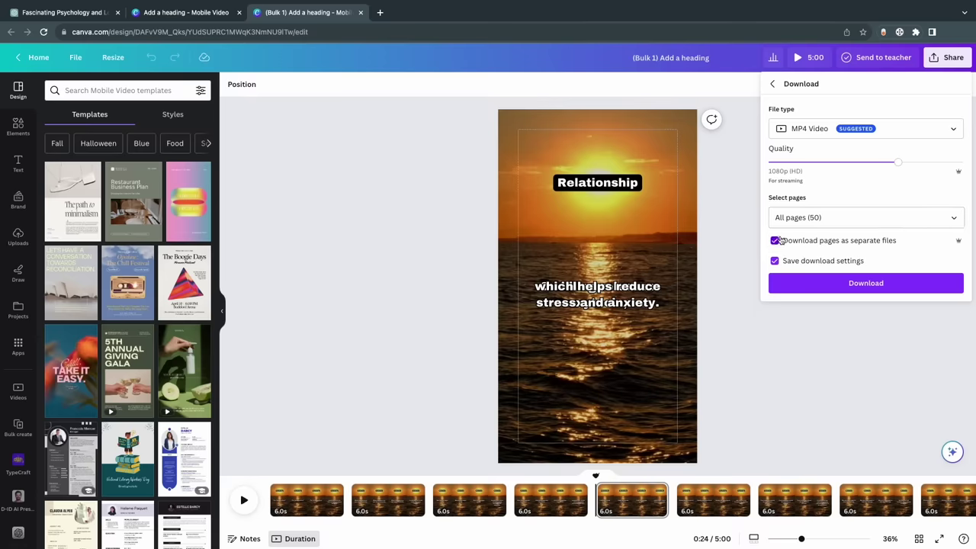
pyautogui.click(898, 283)
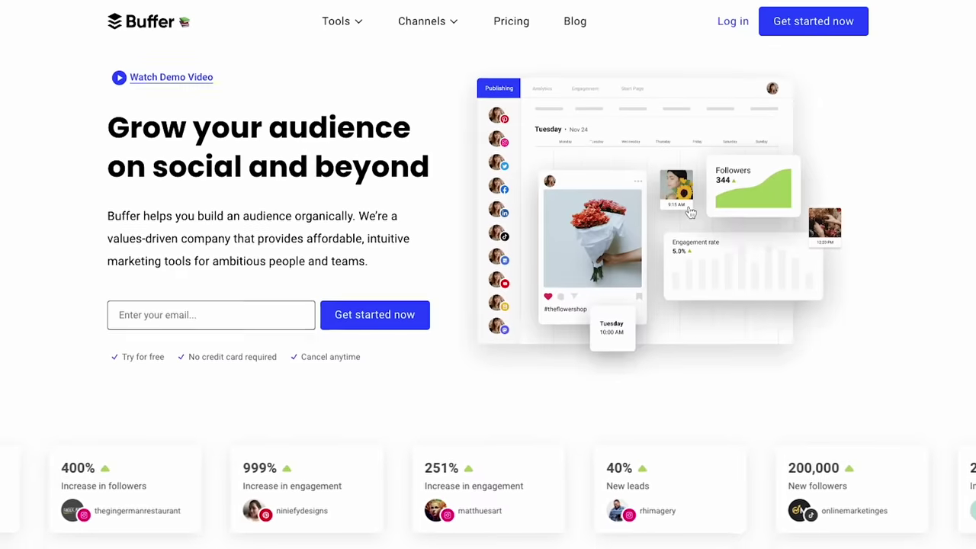
# - Scroll down Buffer's homepage and start signing up with Get started now
pyautogui.scroll(-2, 690, 152)
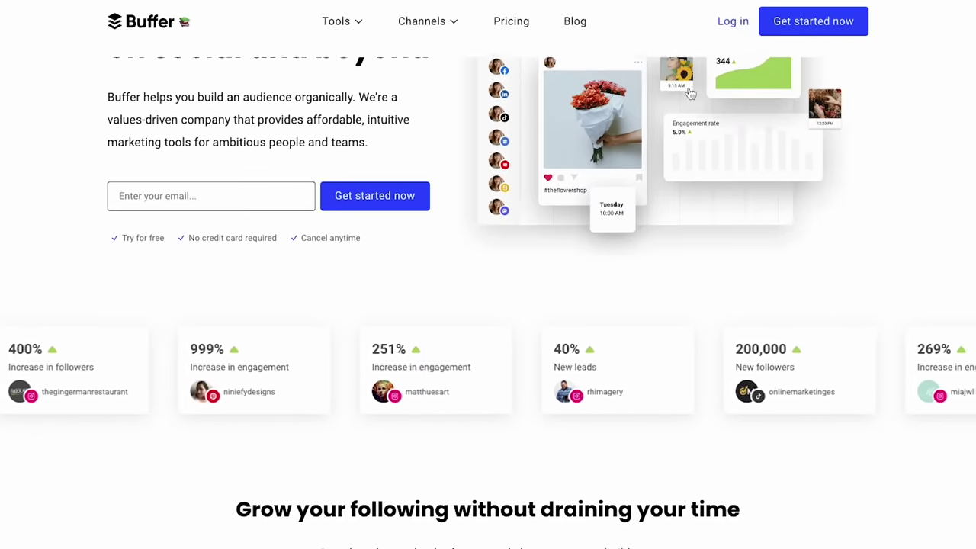
pyautogui.scroll(-2, 487, 274)
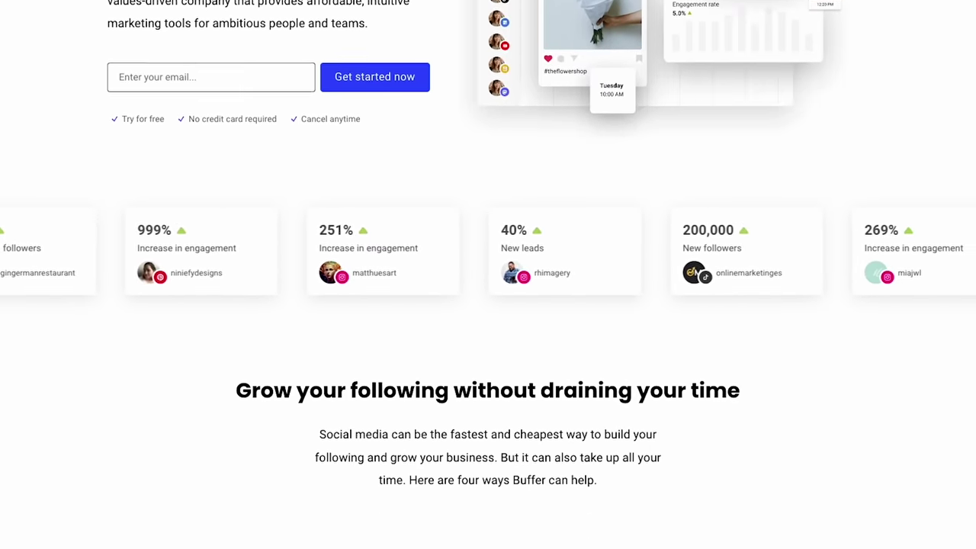
pyautogui.scroll(-2, 488, 275)
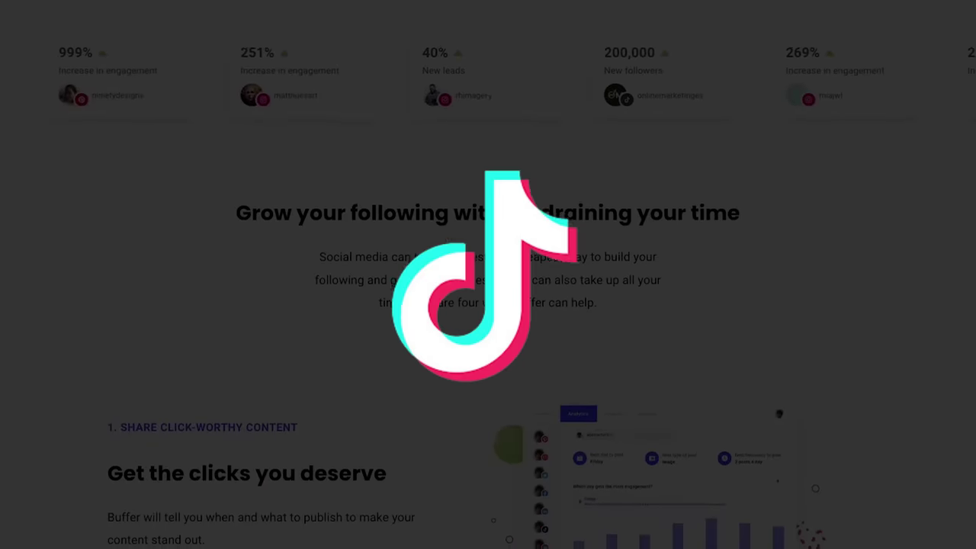
pyautogui.scroll(-2, 488, 275)
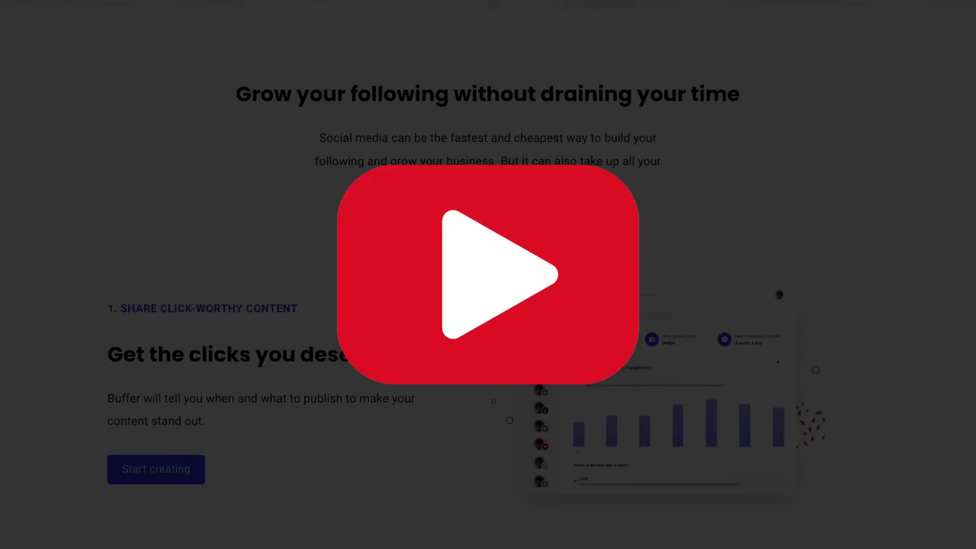
pyautogui.scroll(-2, 488, 274)
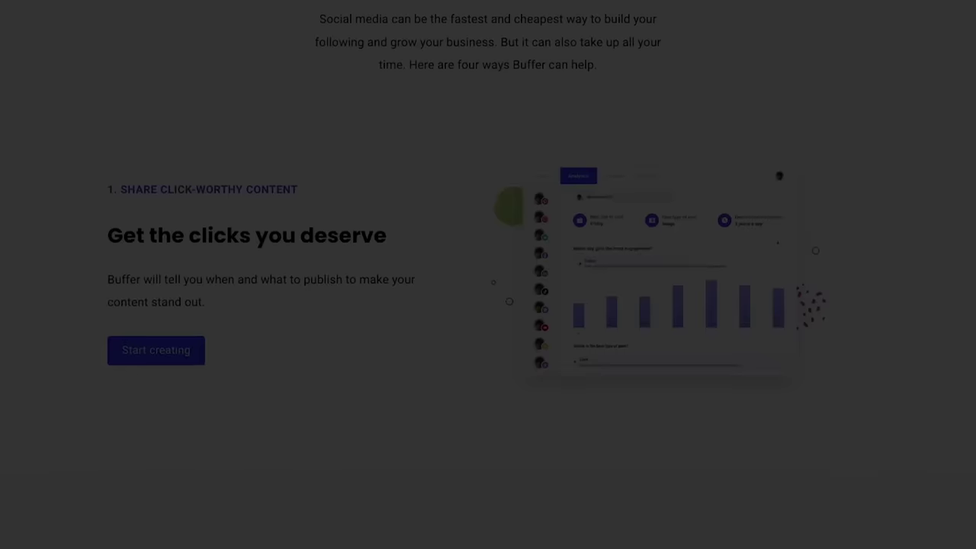
pyautogui.scroll(-2, 488, 275)
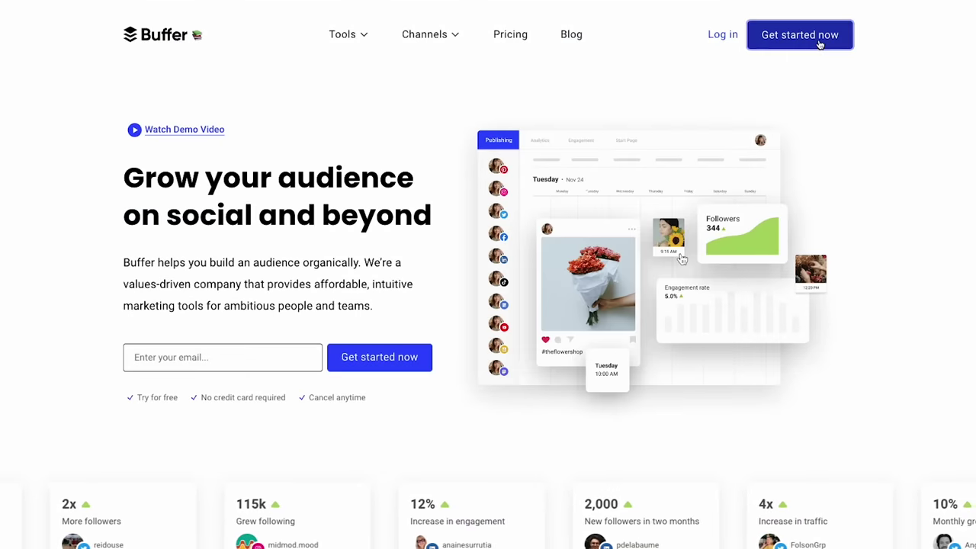
pyautogui.click(820, 45)
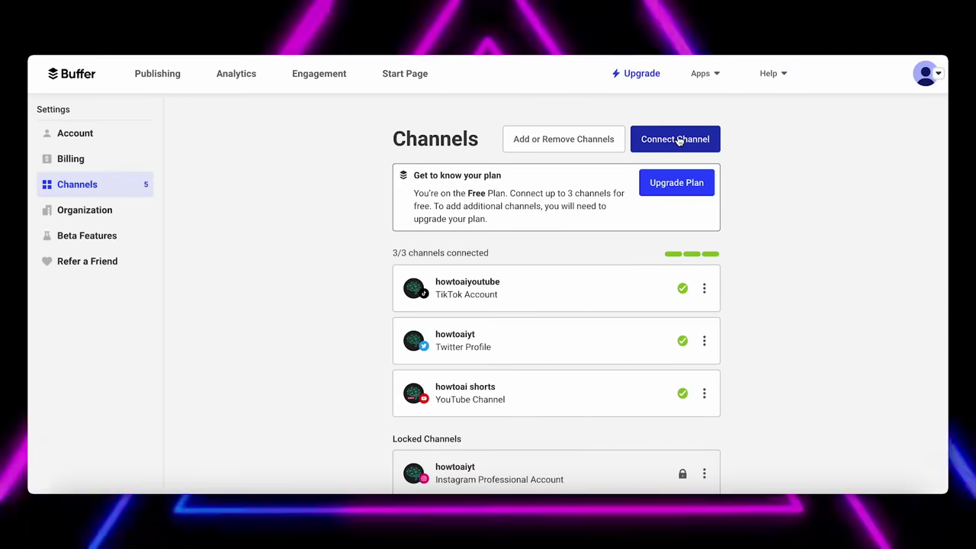
# - Check that TikTok, Twitter and YouTube channels are connected, then go to the Publishing calendar
pyautogui.click(679, 138)
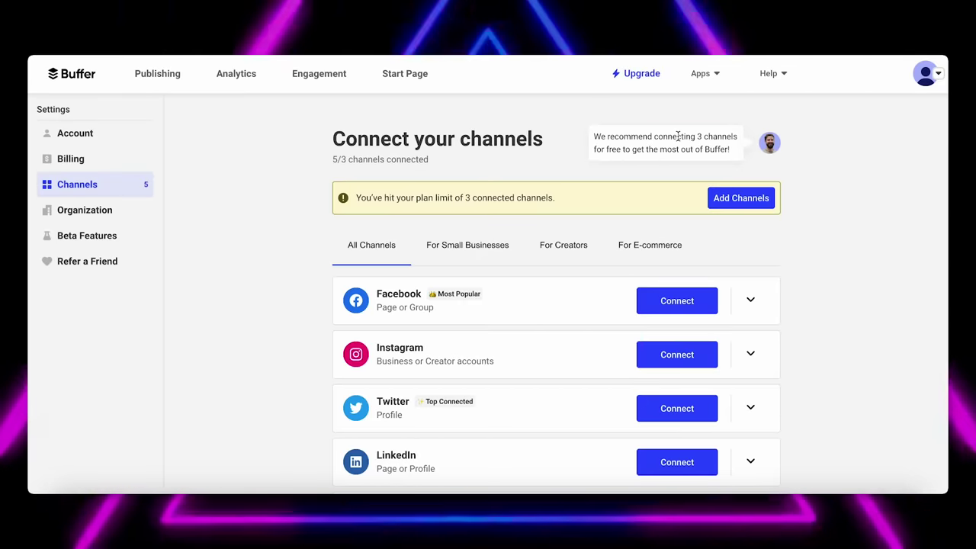
pyautogui.scroll(-3, 674, 153)
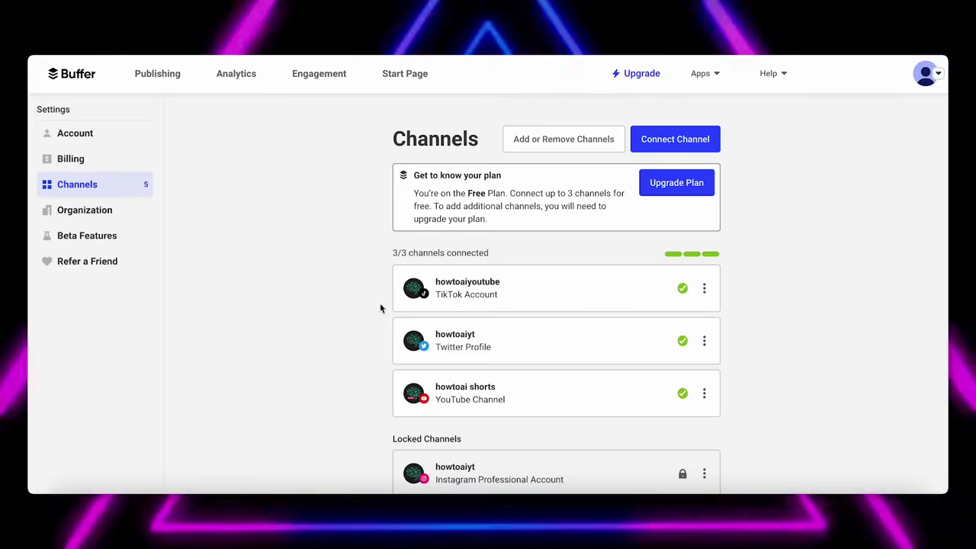
pyautogui.scroll(-3, 399, 313)
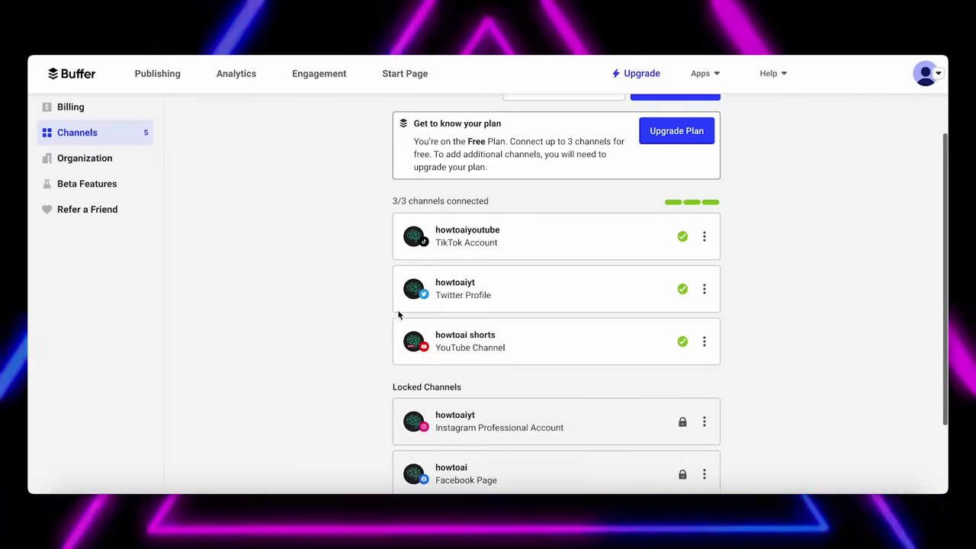
pyautogui.scroll(3, 183, 171)
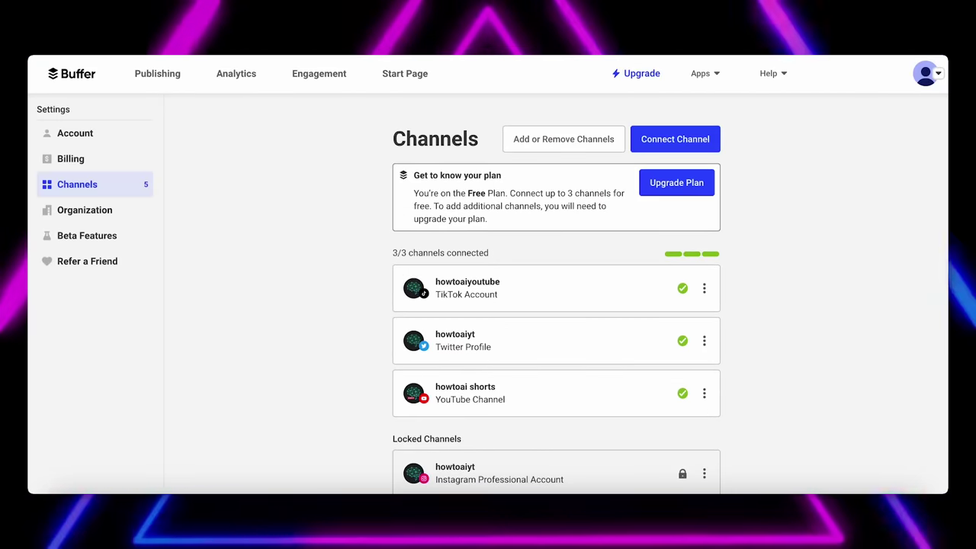
pyautogui.click(64, 70)
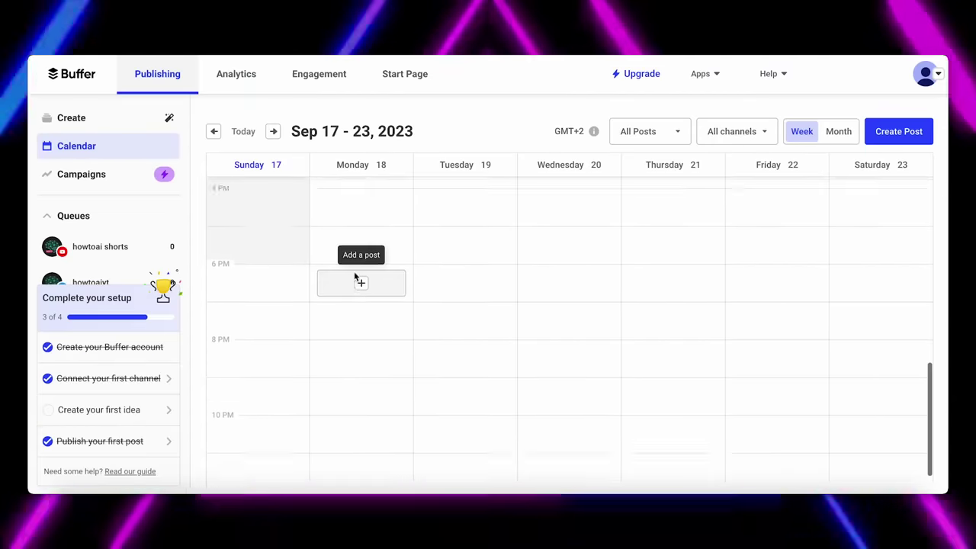
# - Create a new Buffer post and attach a sunset Short MP4 video file
pyautogui.scroll(8, 359, 279)
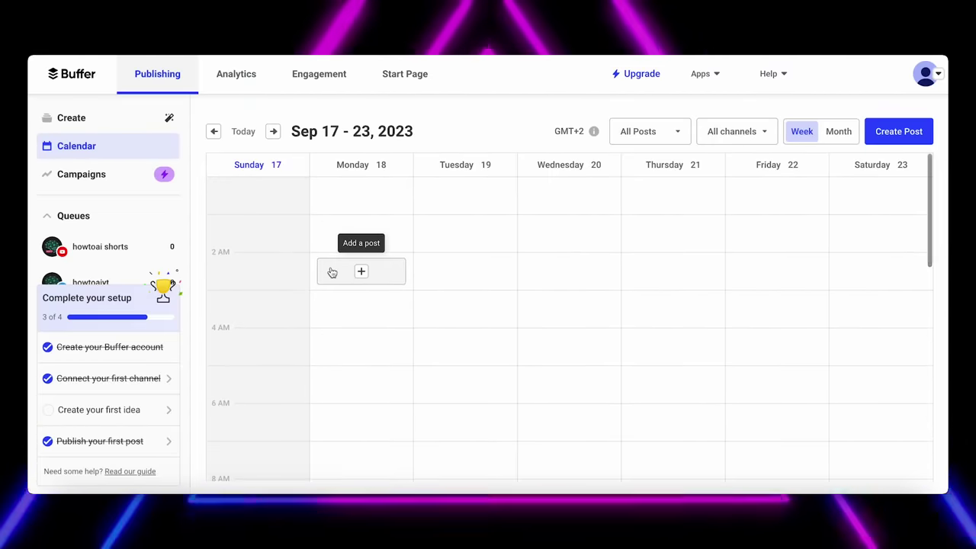
pyautogui.click(893, 135)
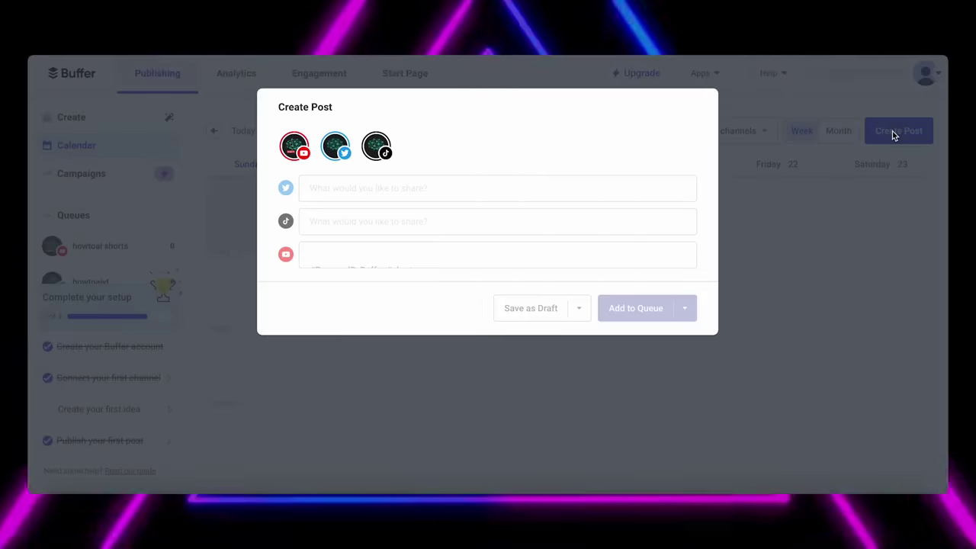
pyautogui.click(391, 188)
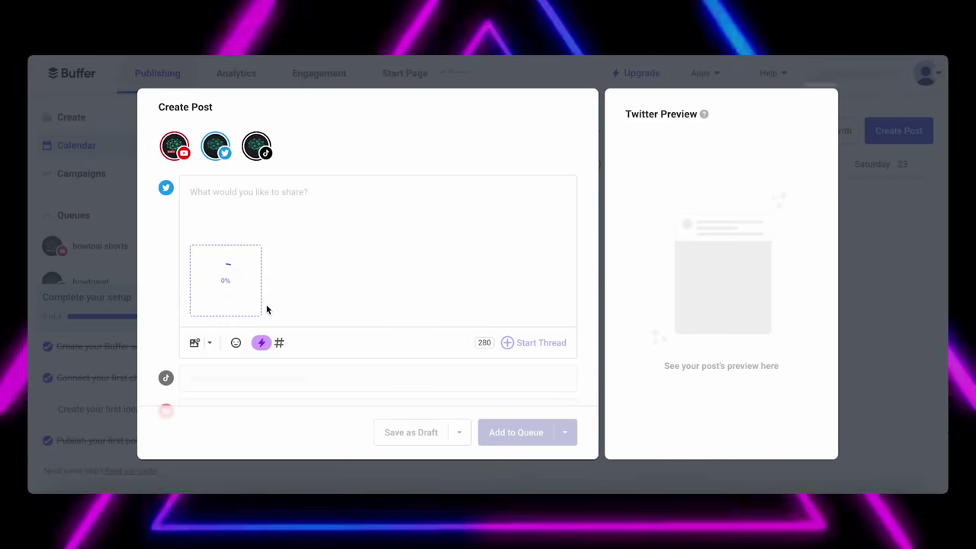
pyautogui.scroll(-3, 268, 309)
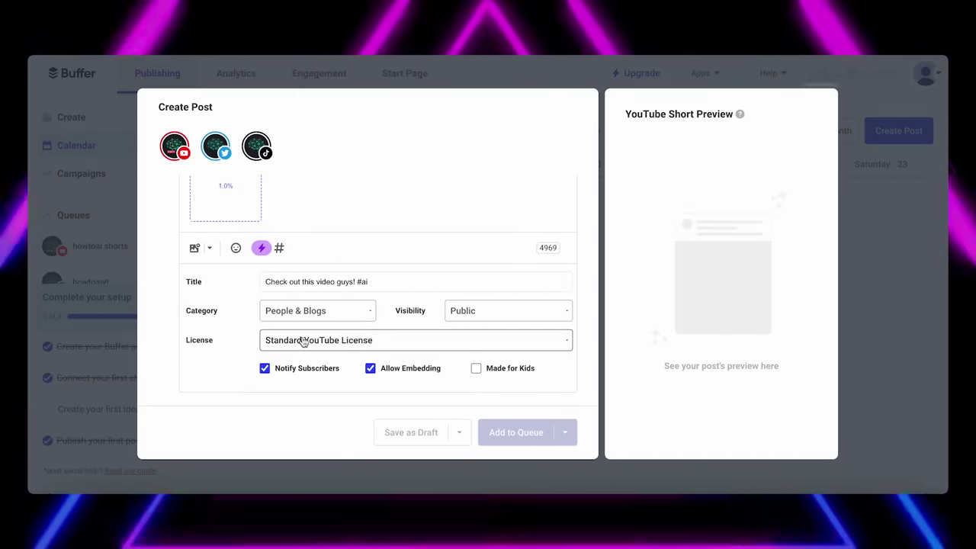
pyautogui.scroll(5, 305, 341)
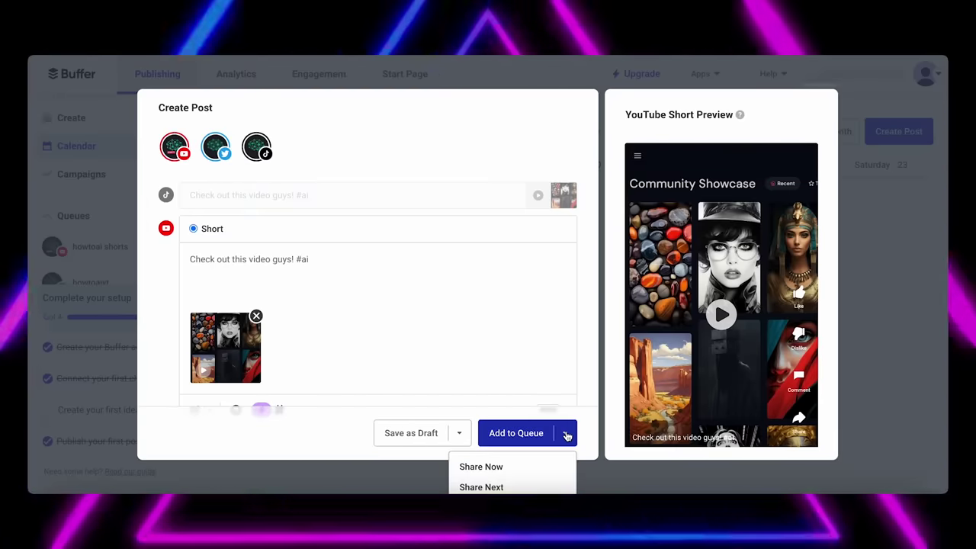
pyautogui.scroll(-1, 534, 465)
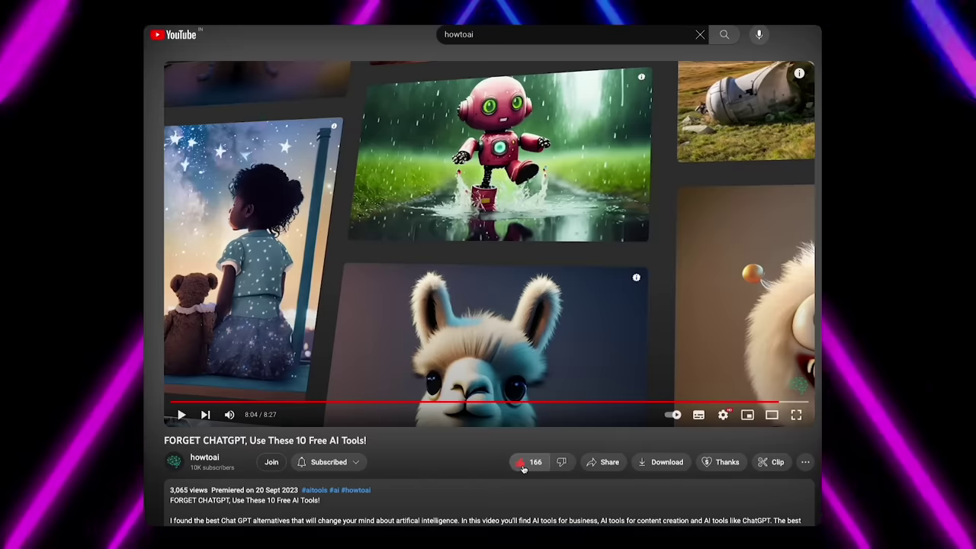
# - Scroll the YouTube video page to read the description listing the 10 AI tools
pyautogui.scroll(-10, 522, 466)
pyautogui.scroll(8, 326, 429)
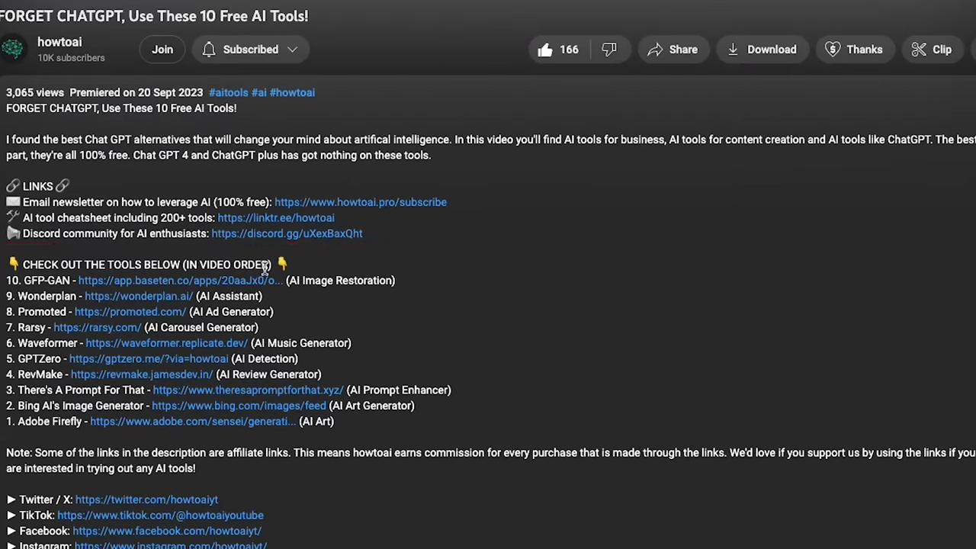